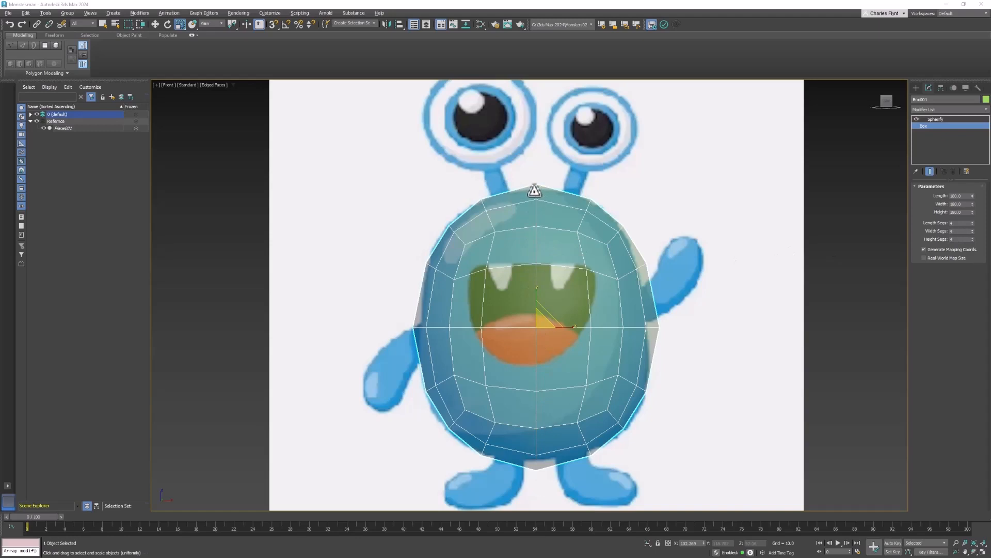
- Try five length segments and five or six width segments on the body box, and return both counts to 4
scroll(569, 221, down, 2)
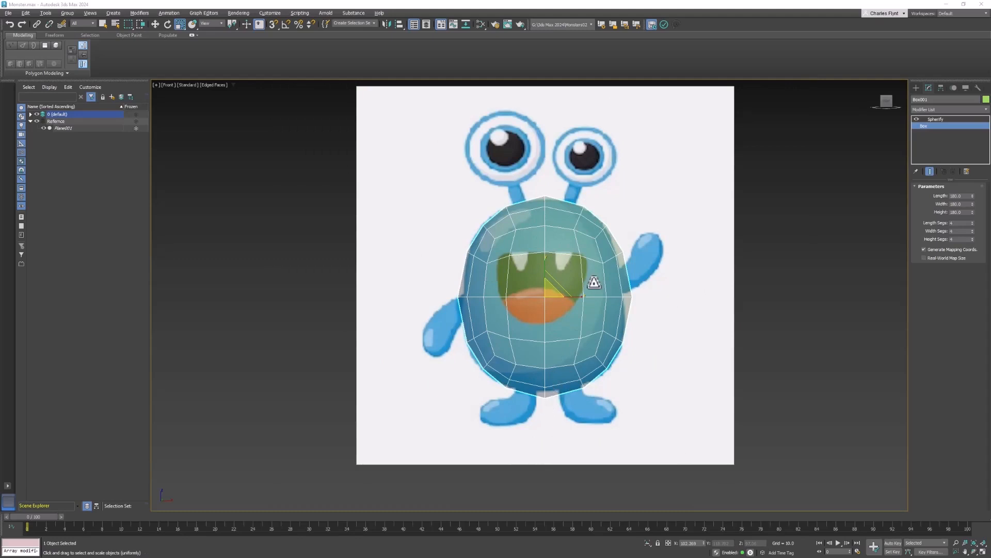
click(972, 222)
click(972, 229)
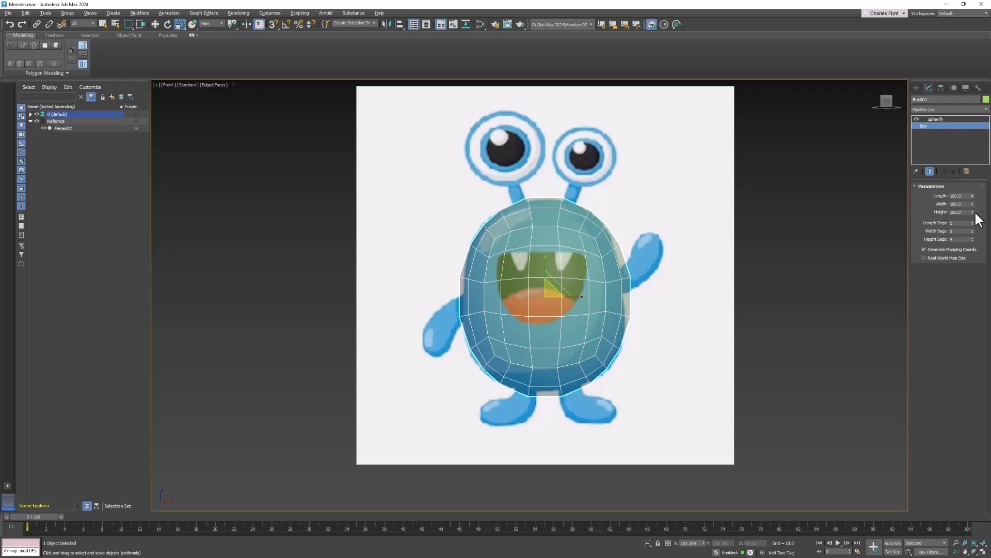
click(973, 224)
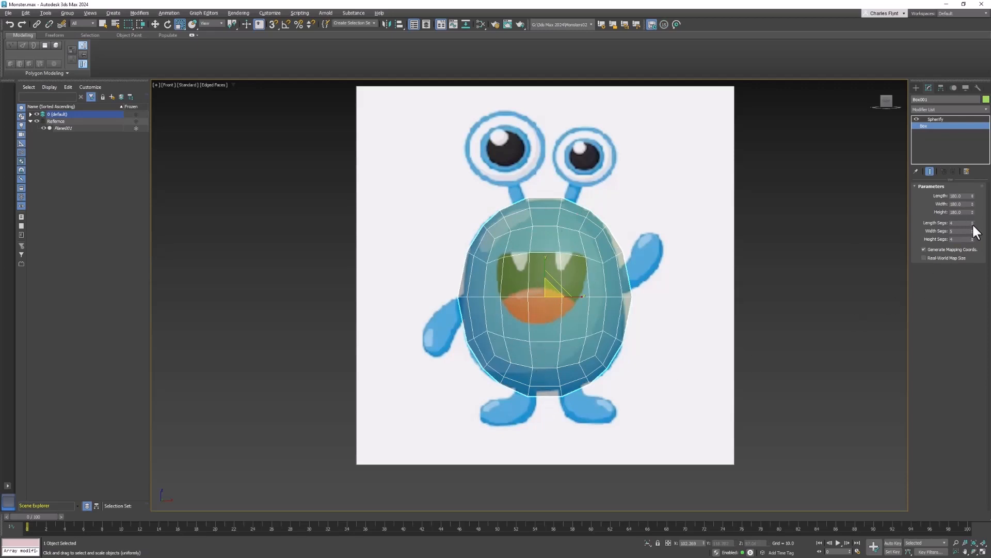
click(972, 229)
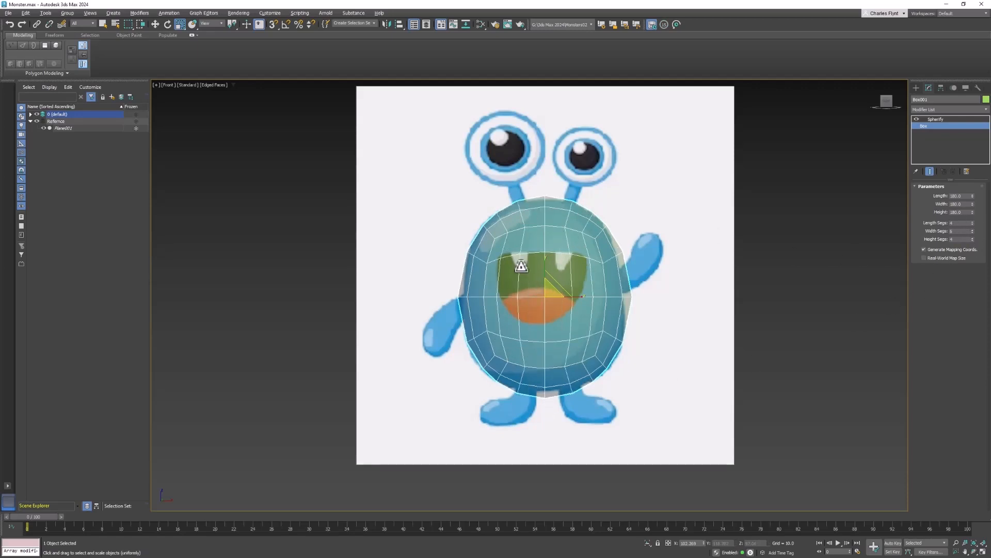
click(972, 232)
click(972, 232)
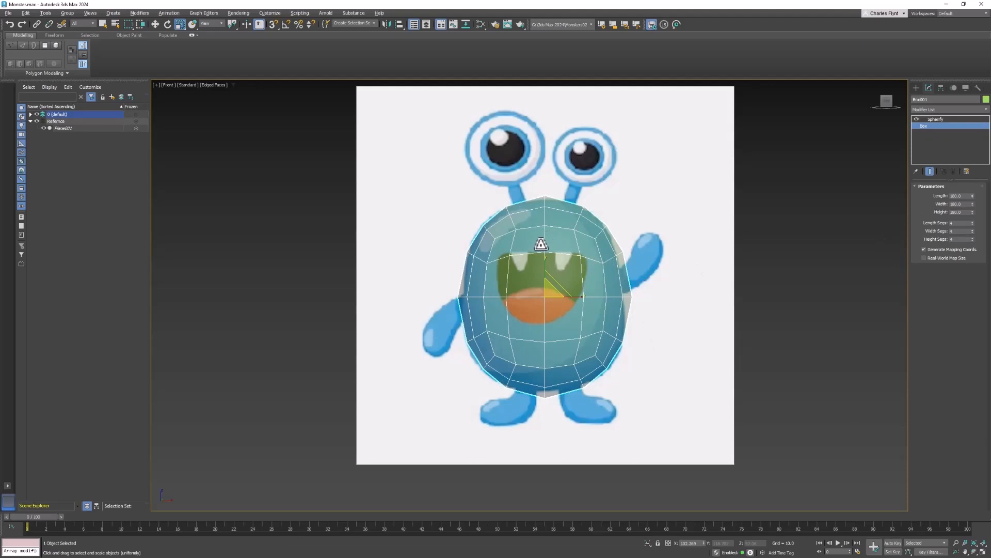
- Try converting the spherified box to an Editable Poly, and undo the conversion to restore its modifier stack
right_click(540, 246)
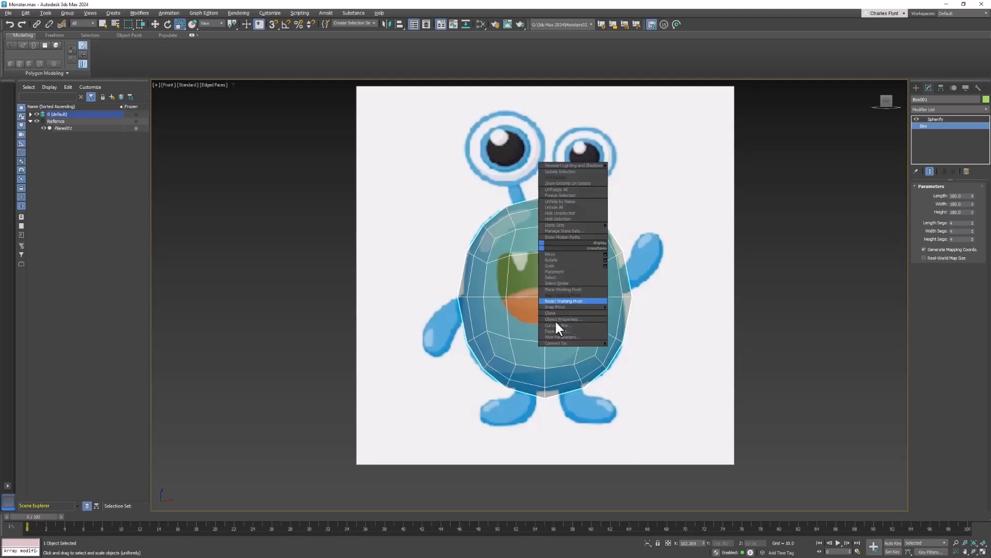
mouse_move(562, 342)
click(630, 351)
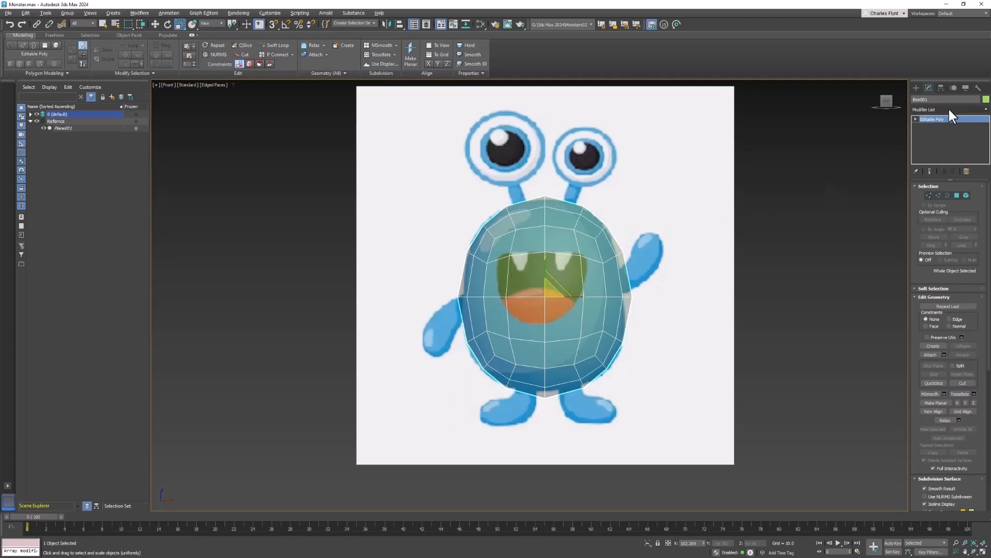
key(ctrl+z)
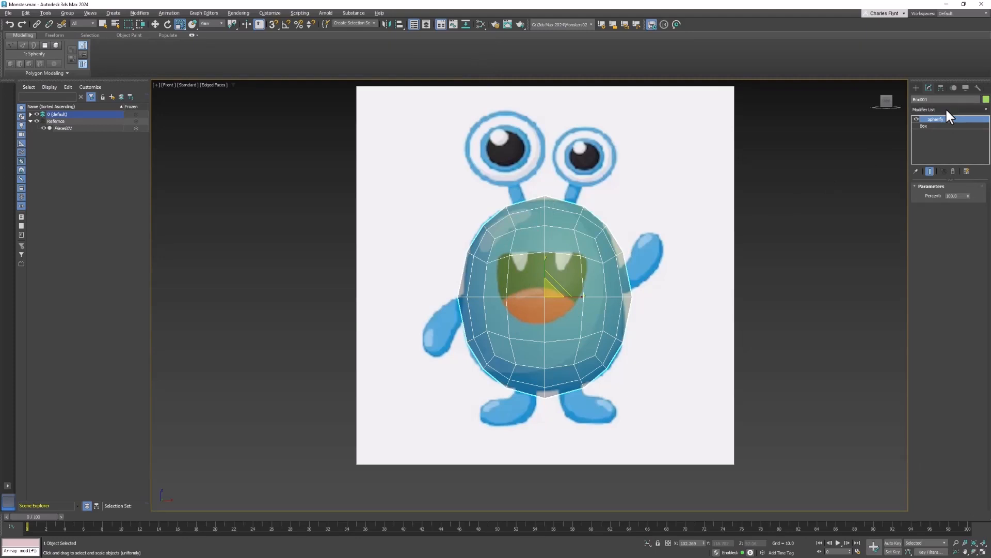
- Add an Edit Poly modifier to the spherified box and convert the whole object to an Editable Poly
click(946, 108)
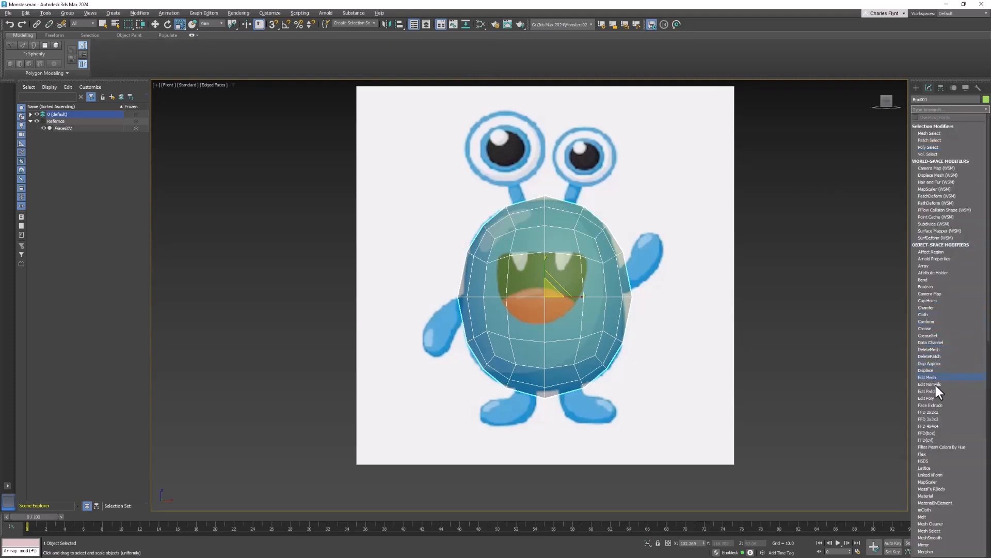
click(937, 398)
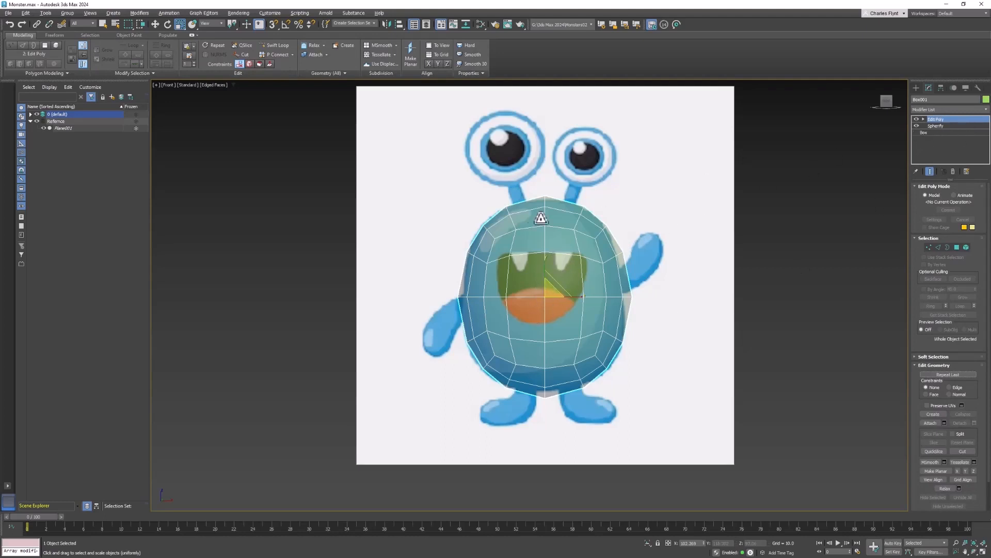
right_click(543, 228)
mouse_move(578, 326)
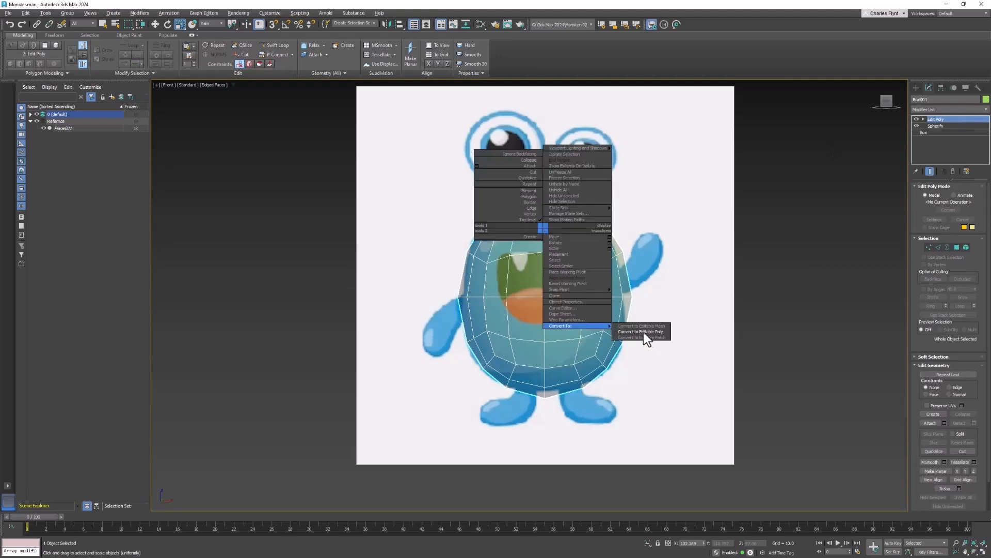
click(646, 333)
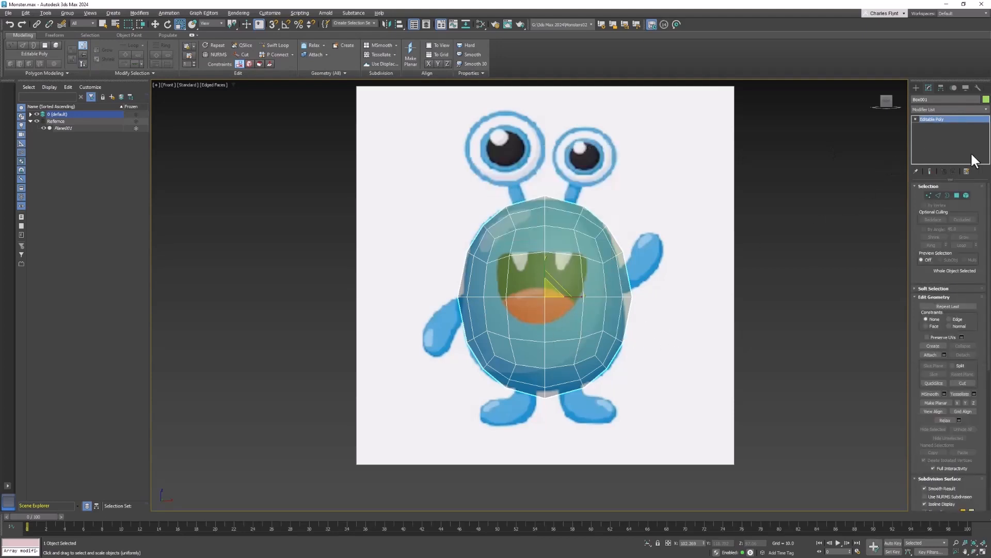
- Cycle the modeling ribbon through its minimized display states and return it to the full display
key(r)
click(190, 34)
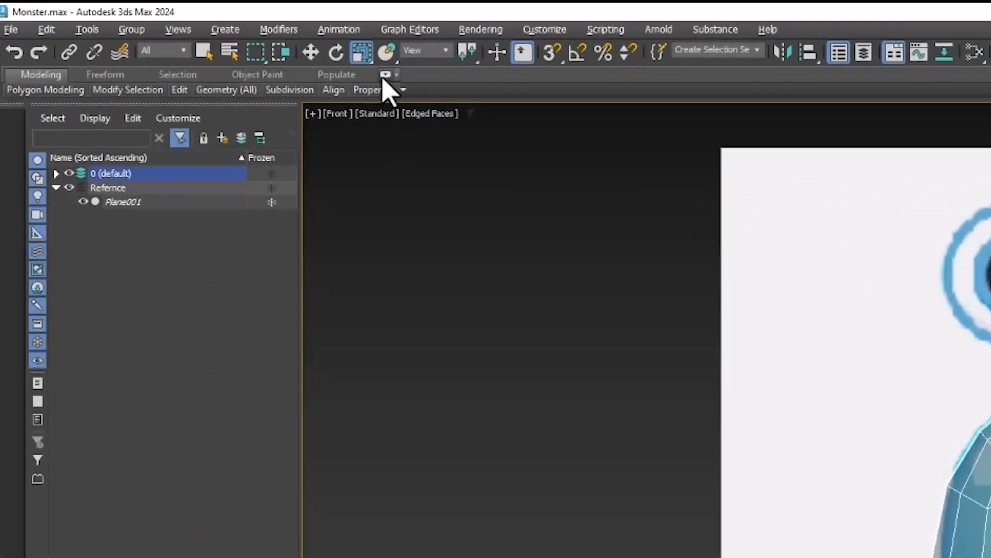
click(384, 74)
click(384, 74)
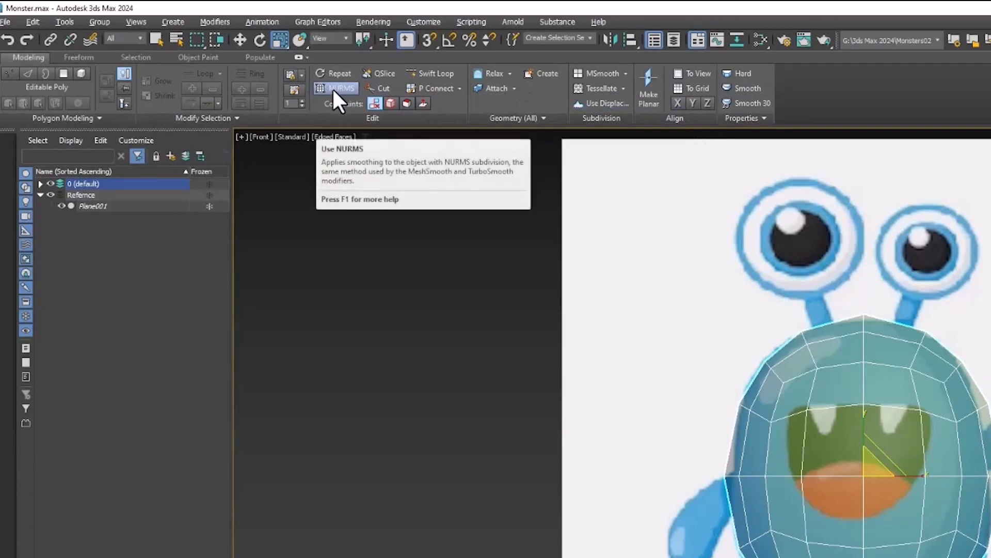
- Toggle NURMS smoothing on and off for the body, and try a diagonal Cut between two vertices in the mouth area
click(335, 88)
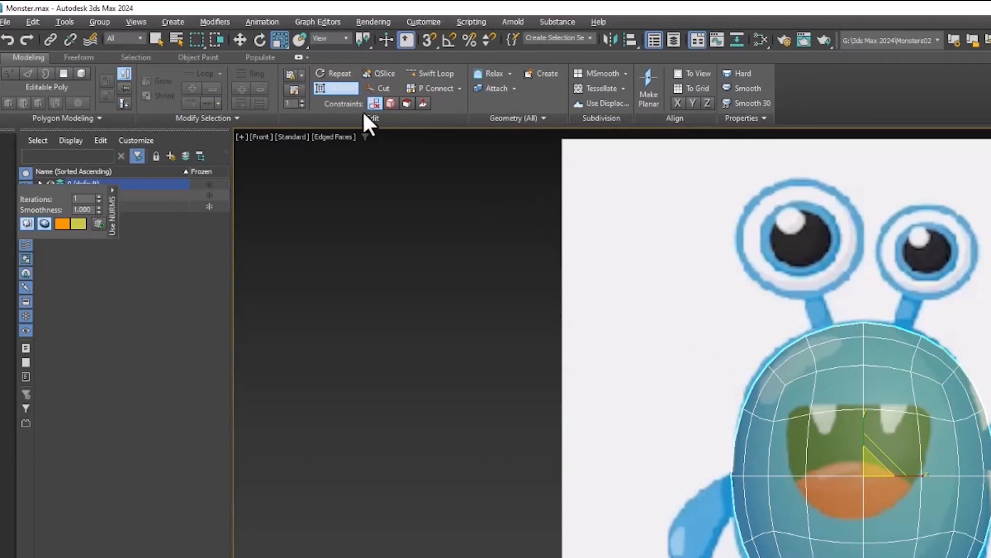
click(340, 88)
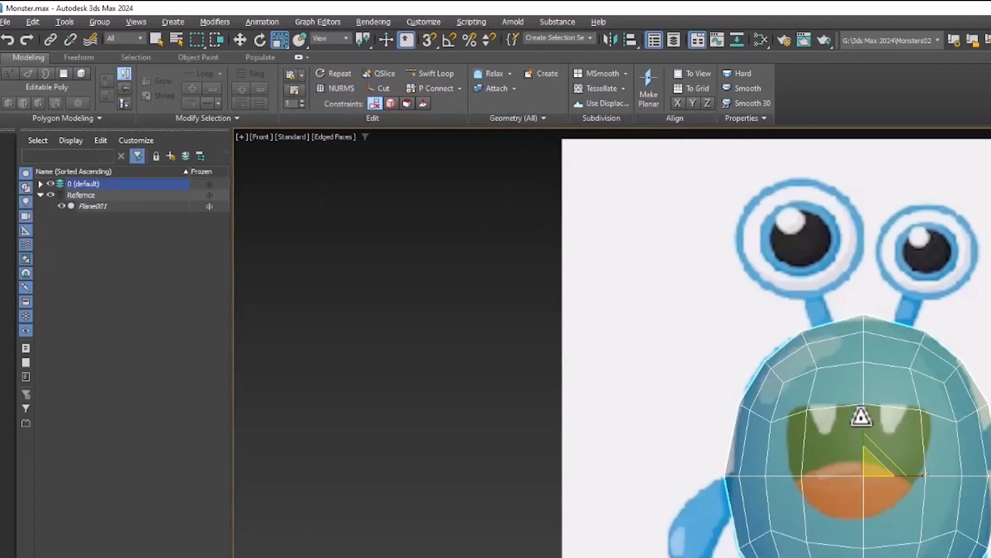
click(387, 87)
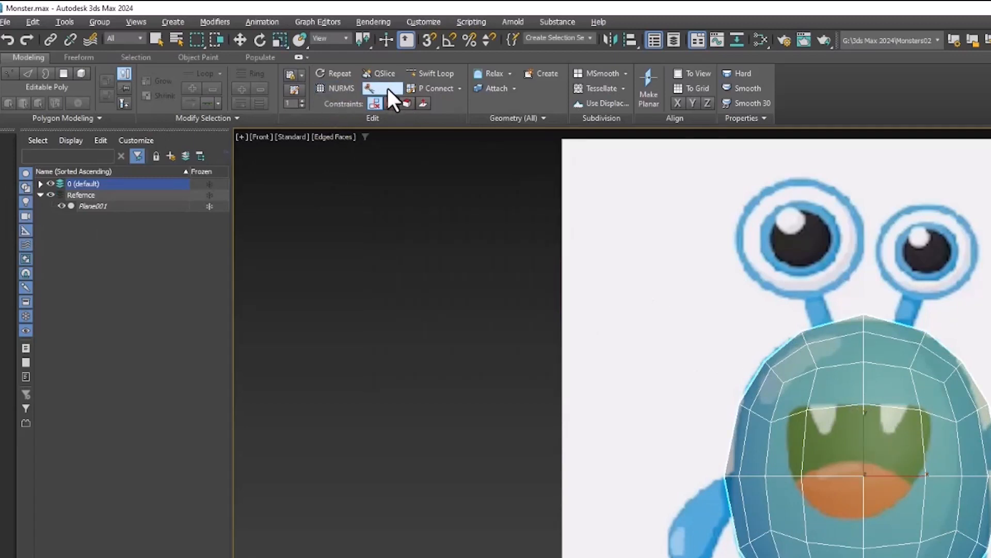
click(804, 475)
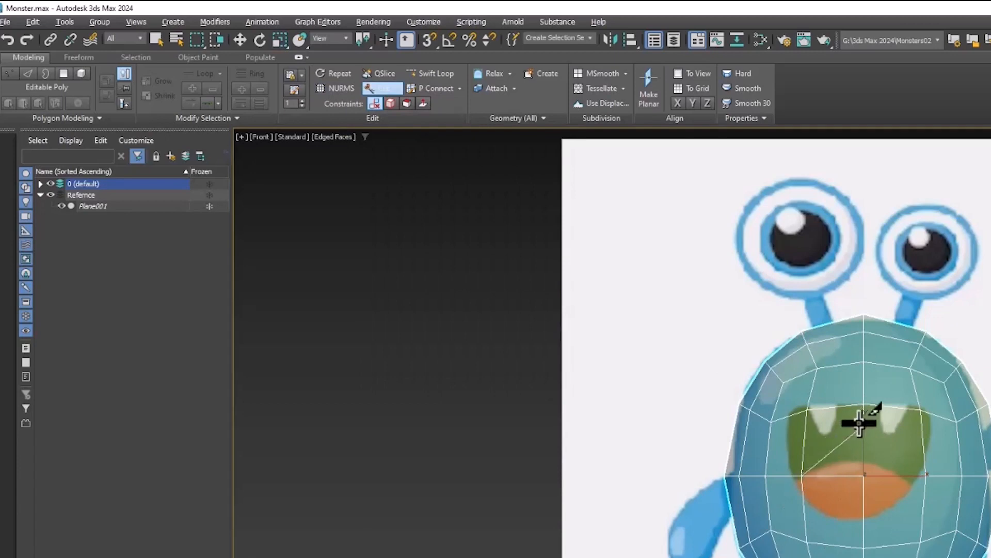
click(864, 411)
right_click(989, 351)
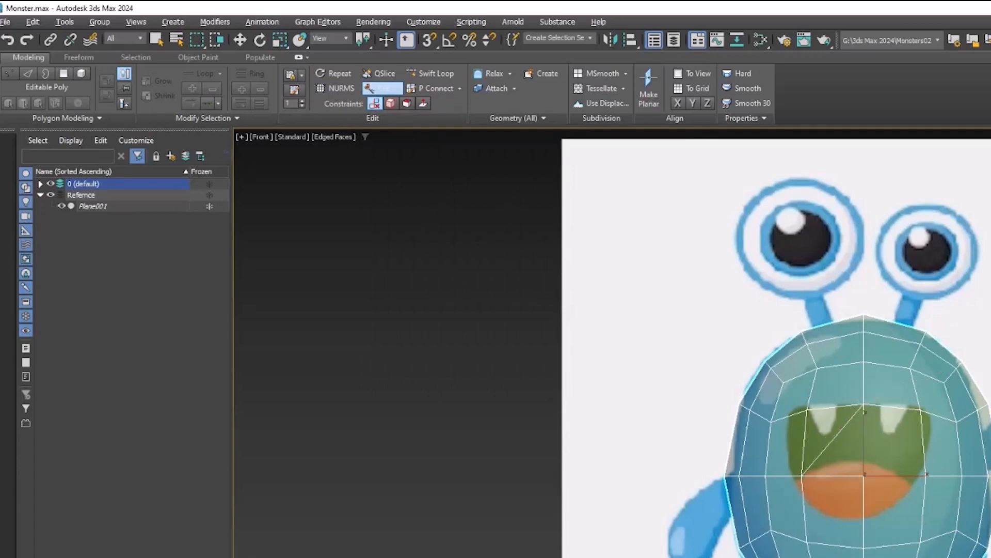
click(386, 87)
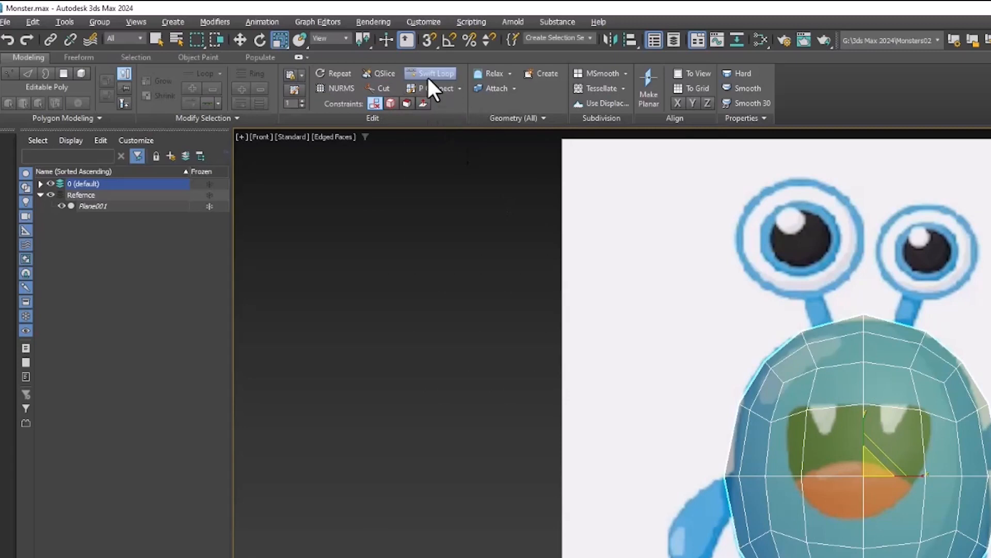
right_click(870, 455)
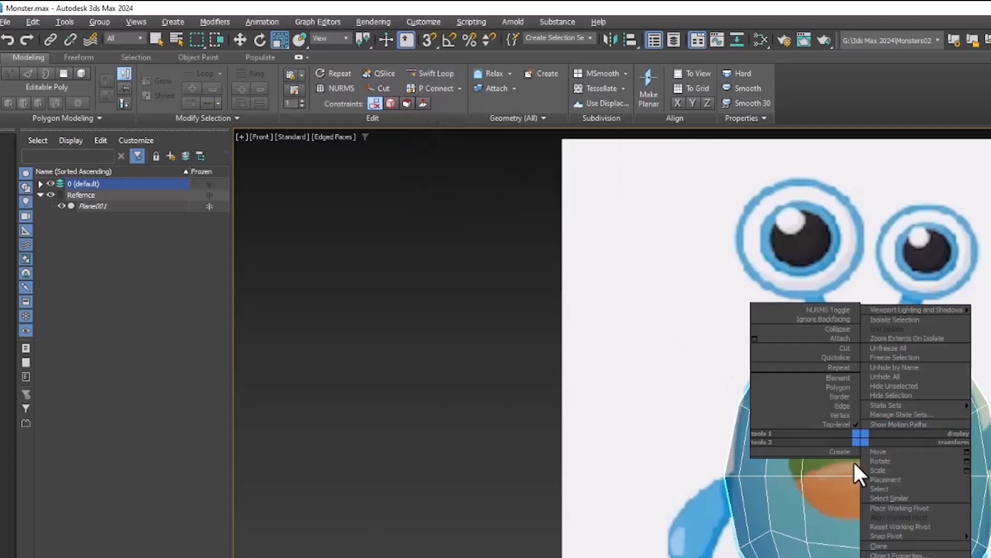
- Try adding a horizontal edge loop through the mouth area with Swift Loop, and undo it
click(442, 73)
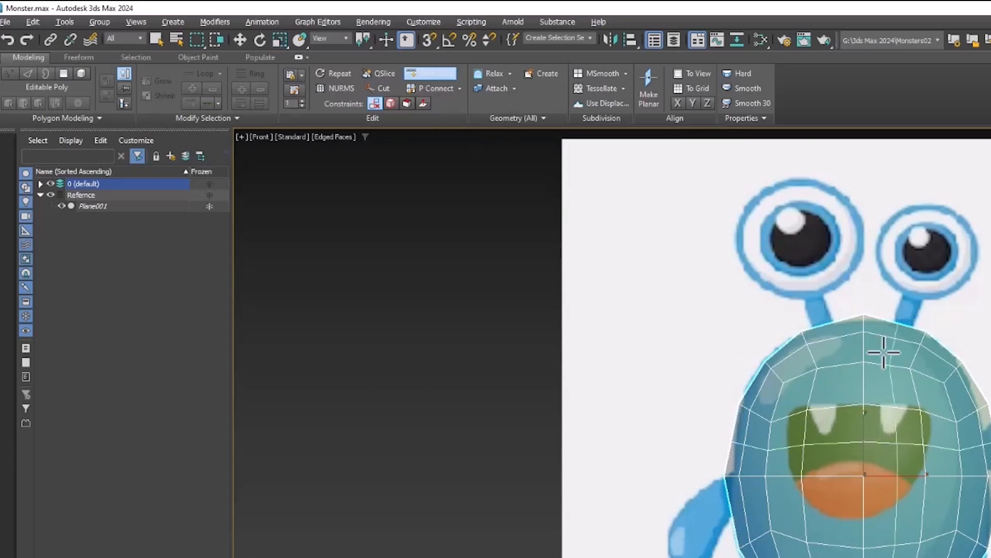
scroll(852, 460, up, 3)
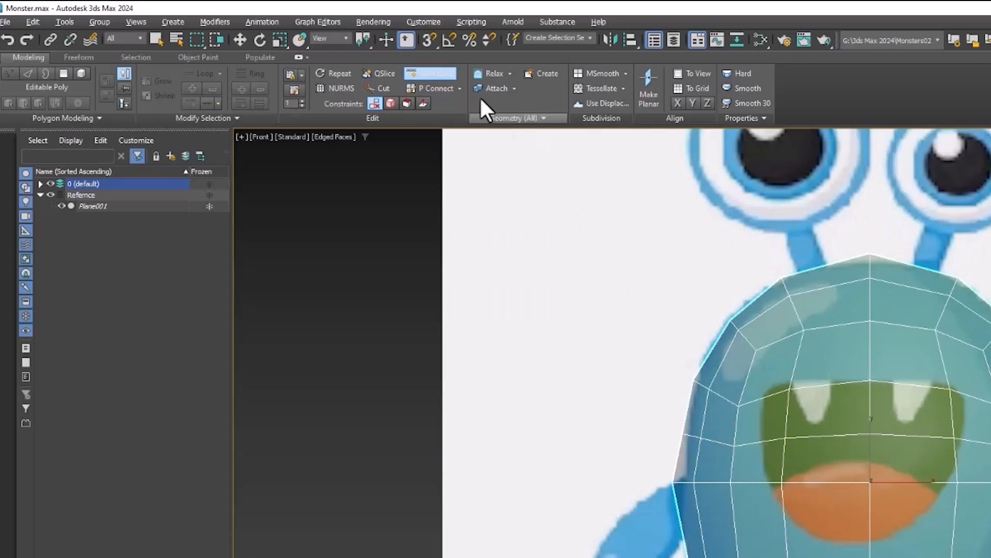
click(425, 70)
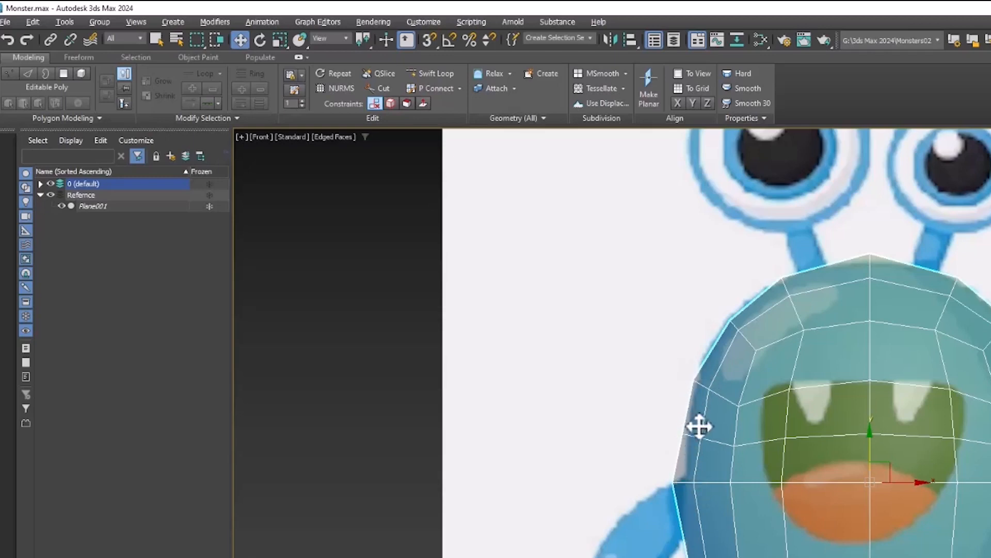
key(ctrl+z)
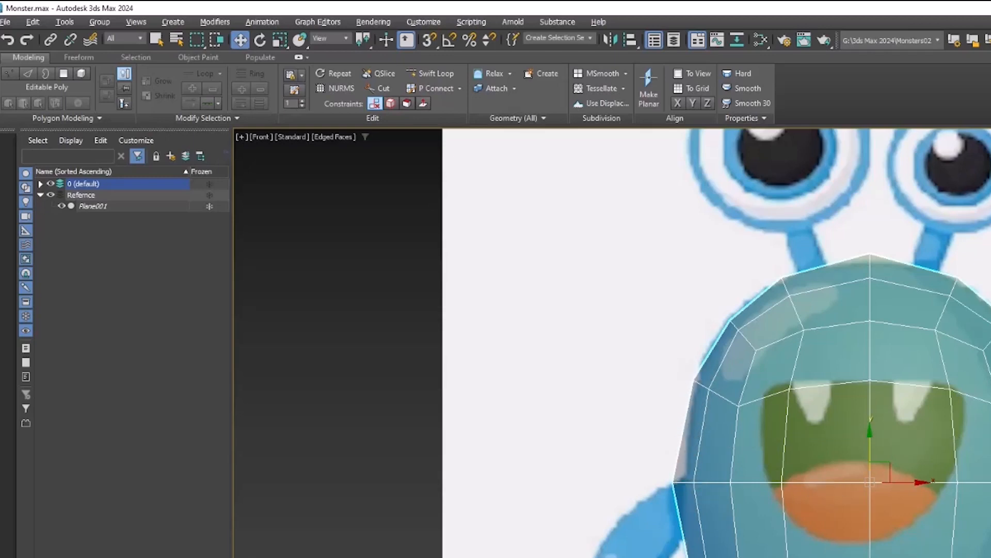
- Try Flow Connect on the ring of vertical edges crossing the upper mouth, and undo the new loop
key(2)
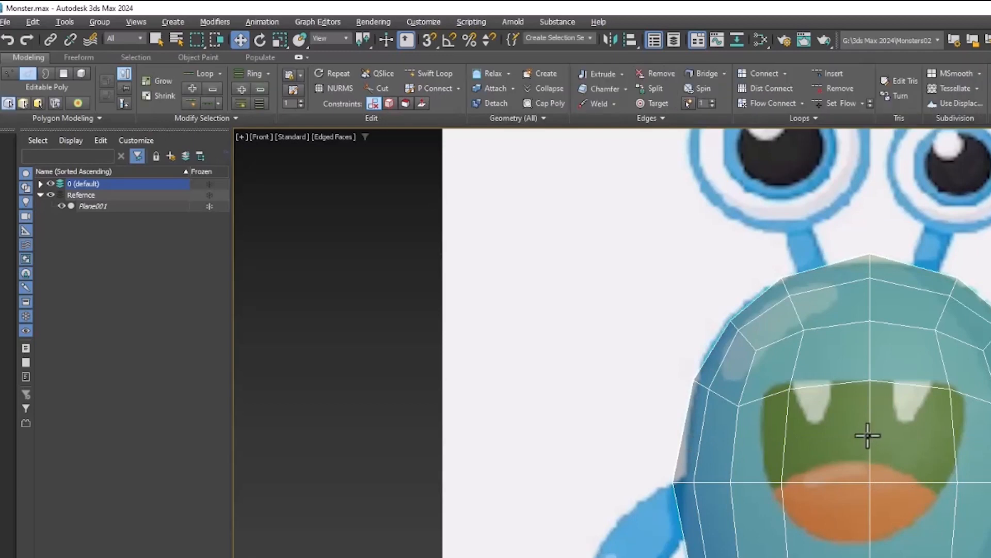
click(869, 433)
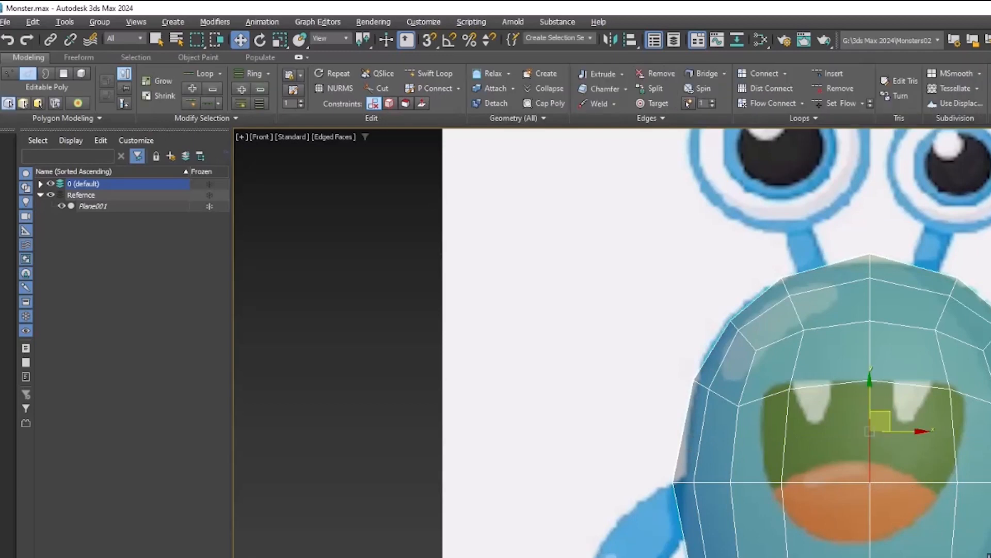
shift+click(954, 449)
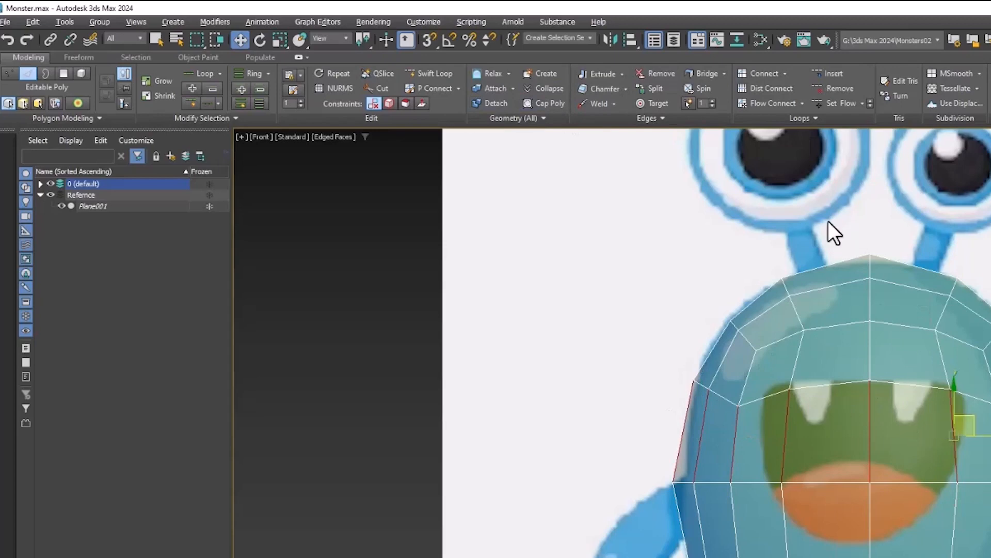
click(773, 104)
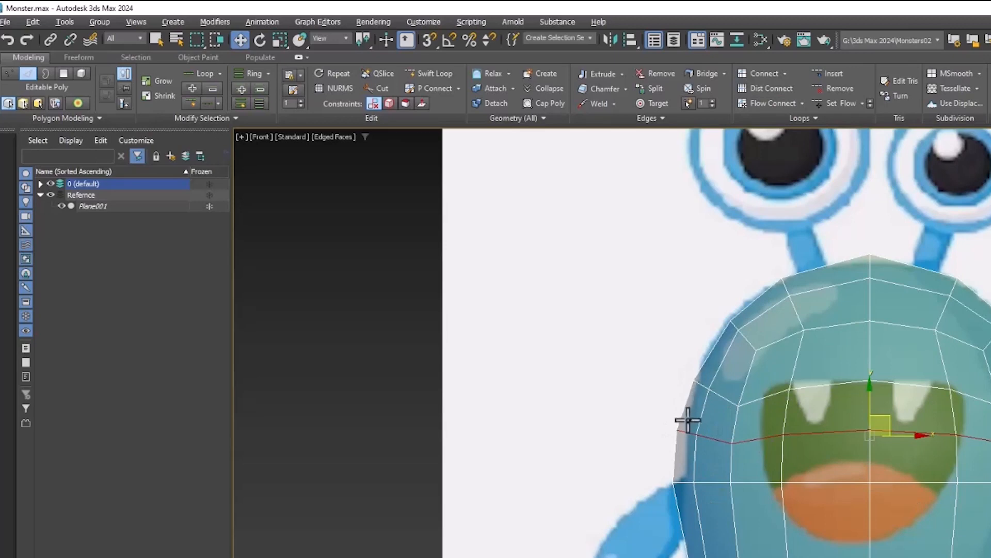
key(ctrl+z)
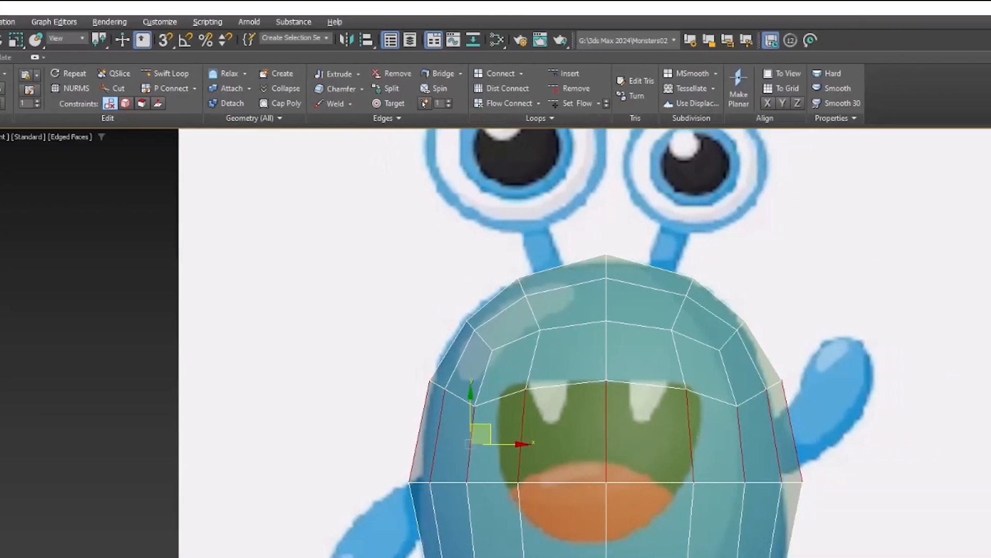
key(4)
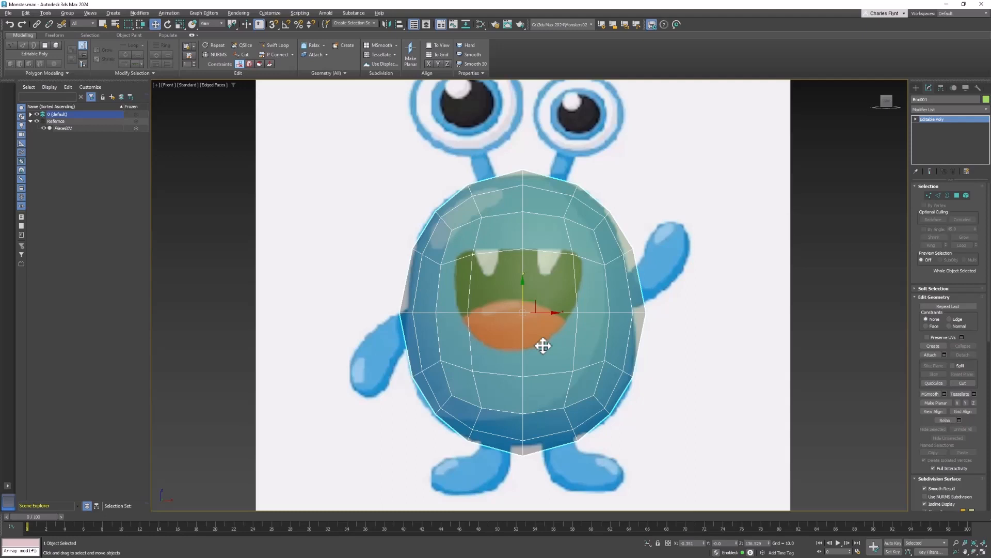
- Inspect the body in the Left, Perspective, Front and Top views
key(l)
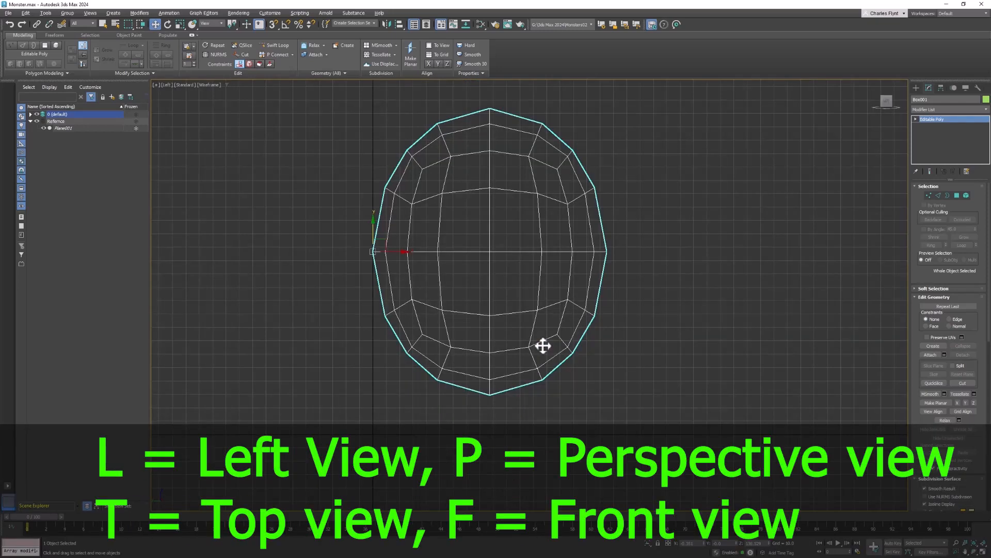
key(p)
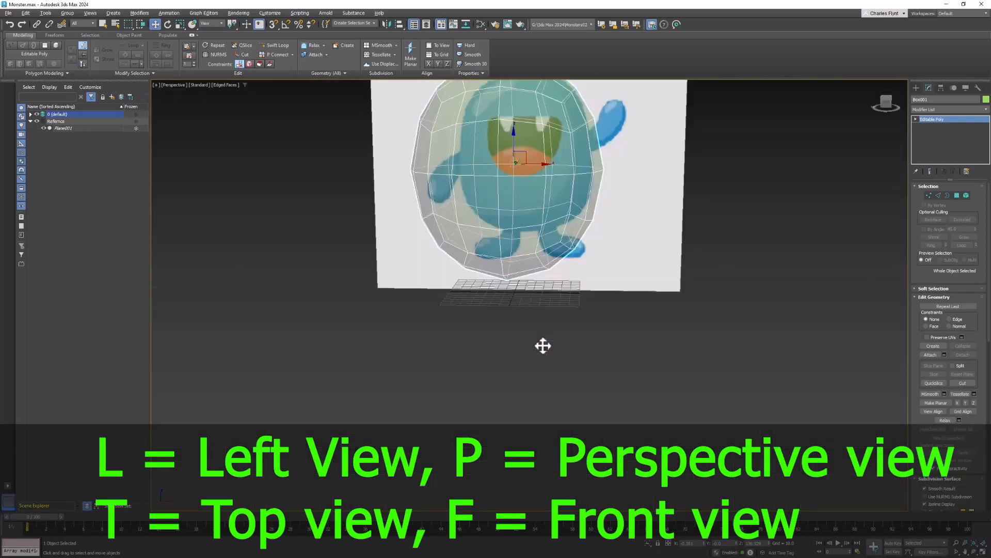
key(f)
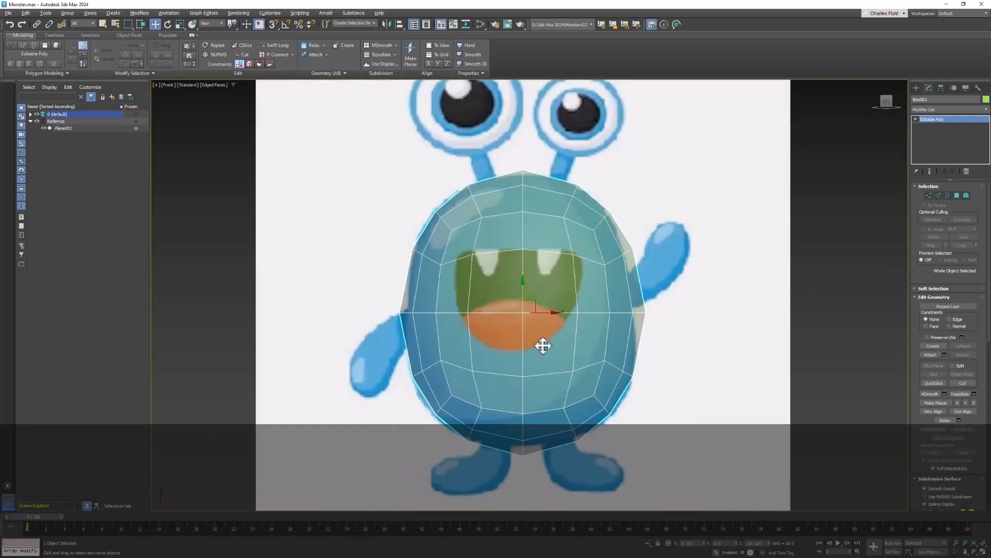
key(t)
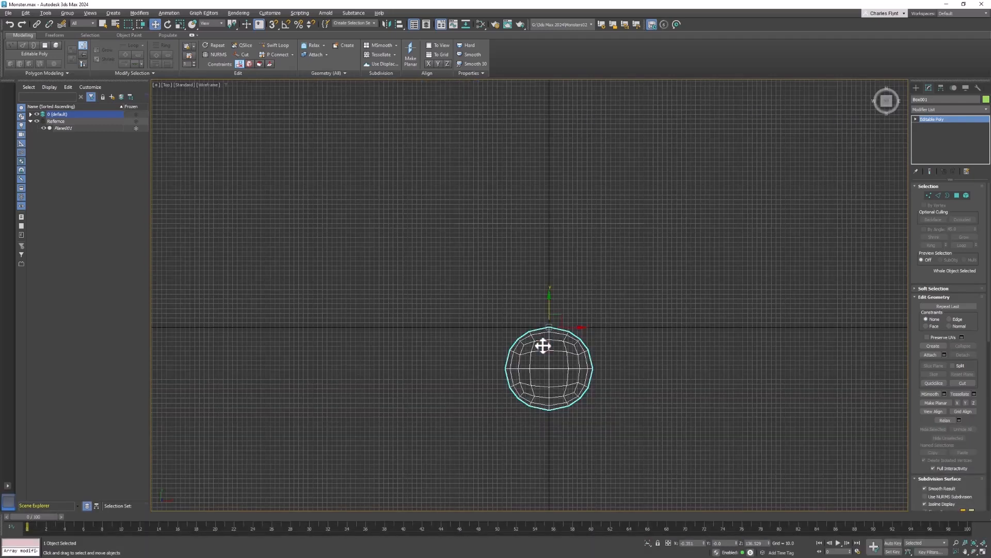
- Delete the polygons that form the rounded bottom of the body in the Front view
key(l)
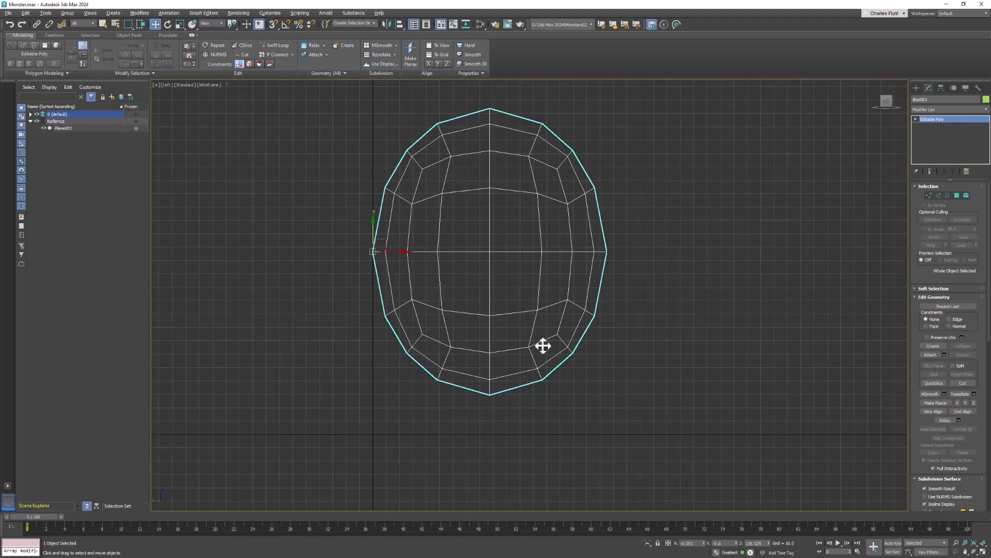
key(f)
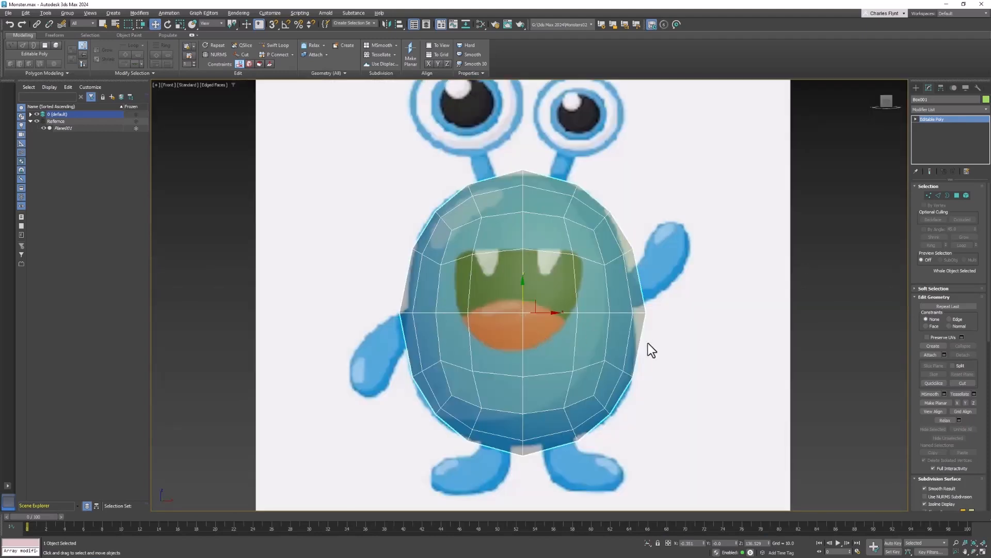
middle_drag(648, 343, 648, 349)
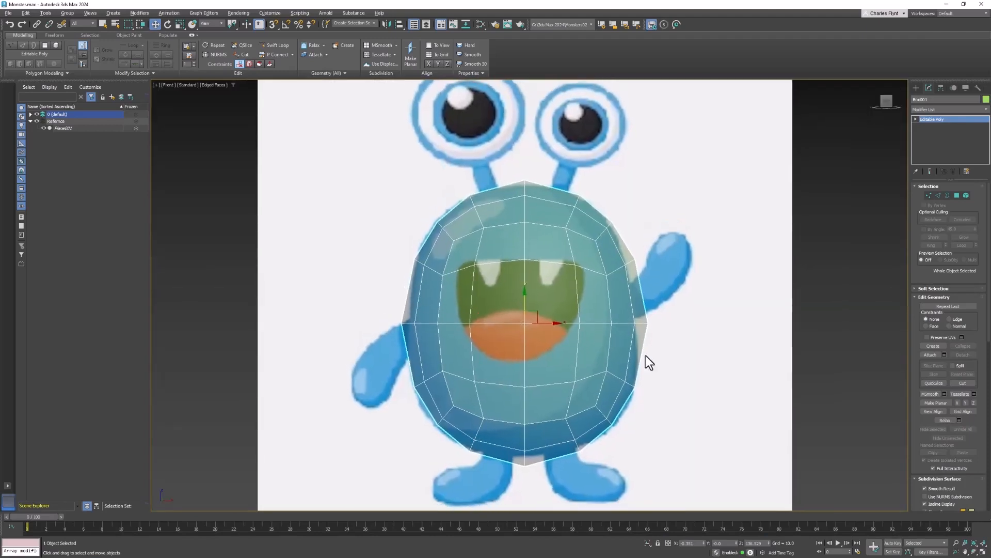
middle_drag(574, 432, 603, 339)
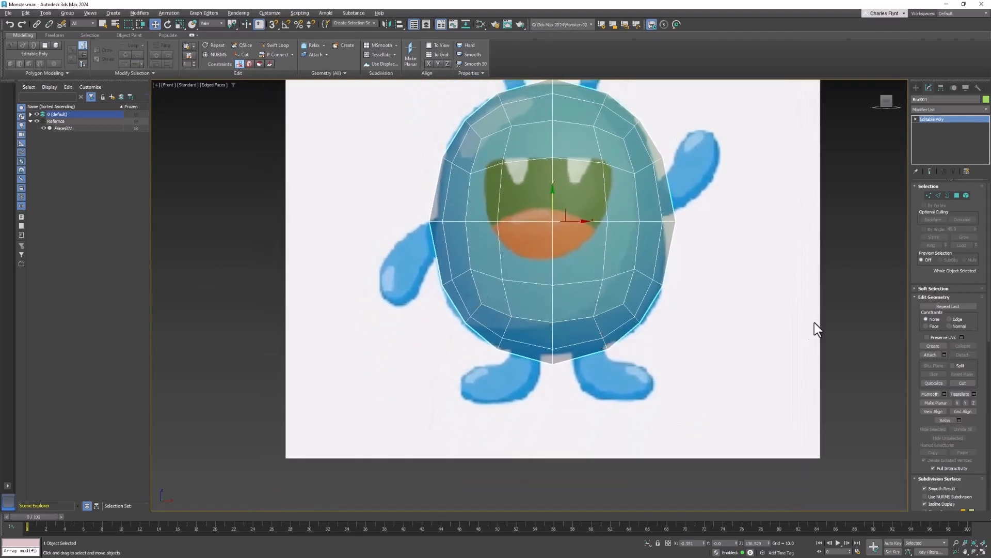
click(956, 195)
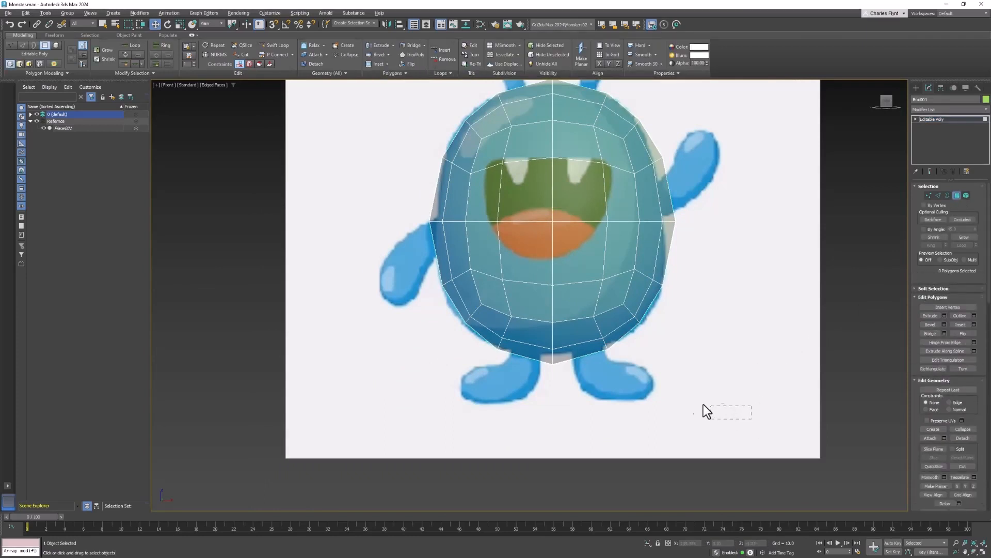
drag(548, 360, 454, 333)
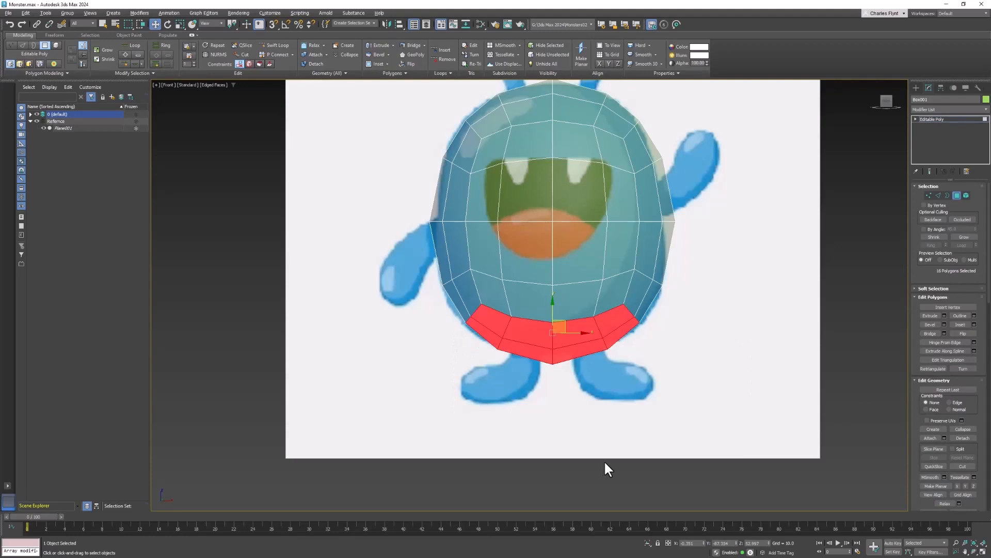
key(Delete)
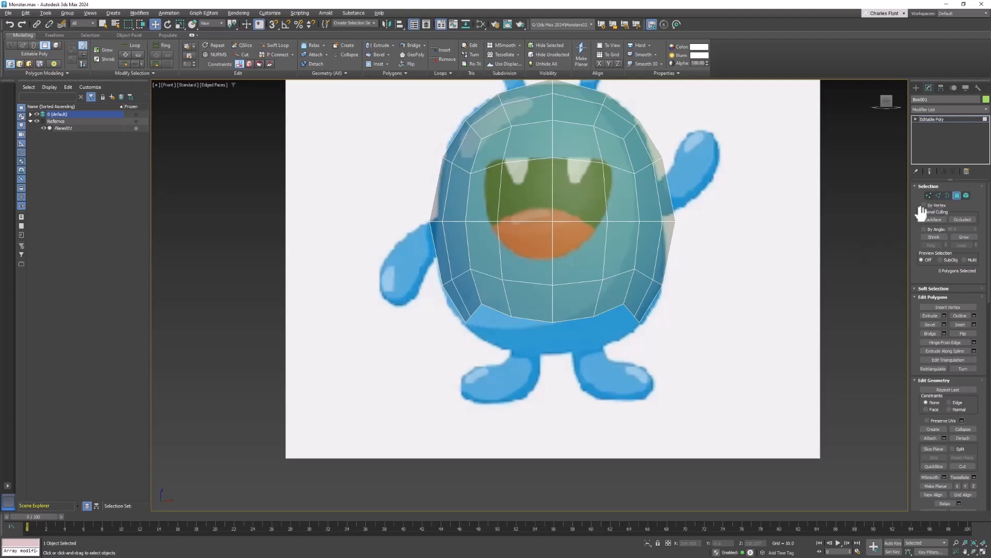
- Select the open border at the body's bottom and scale it vertically until it is flat
click(946, 195)
click(586, 316)
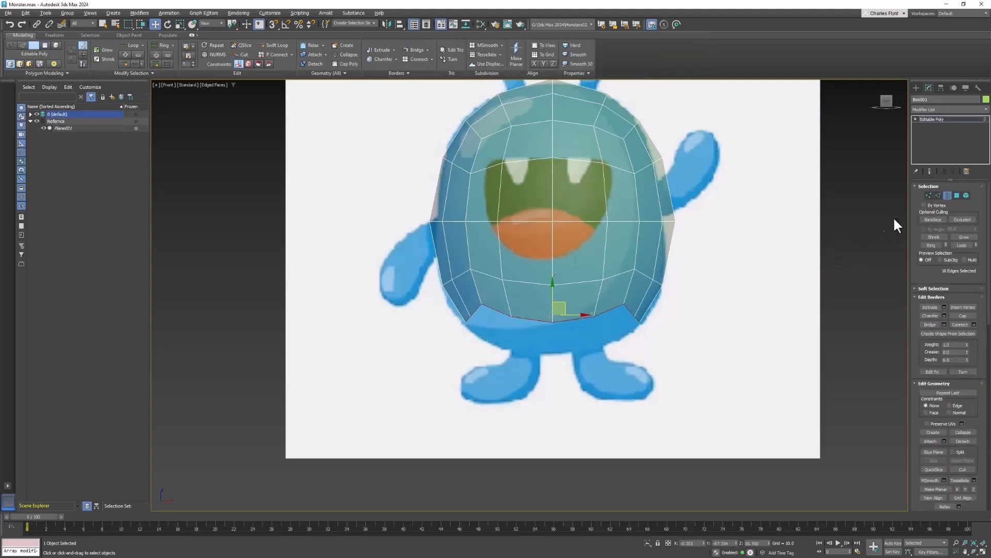
click(181, 23)
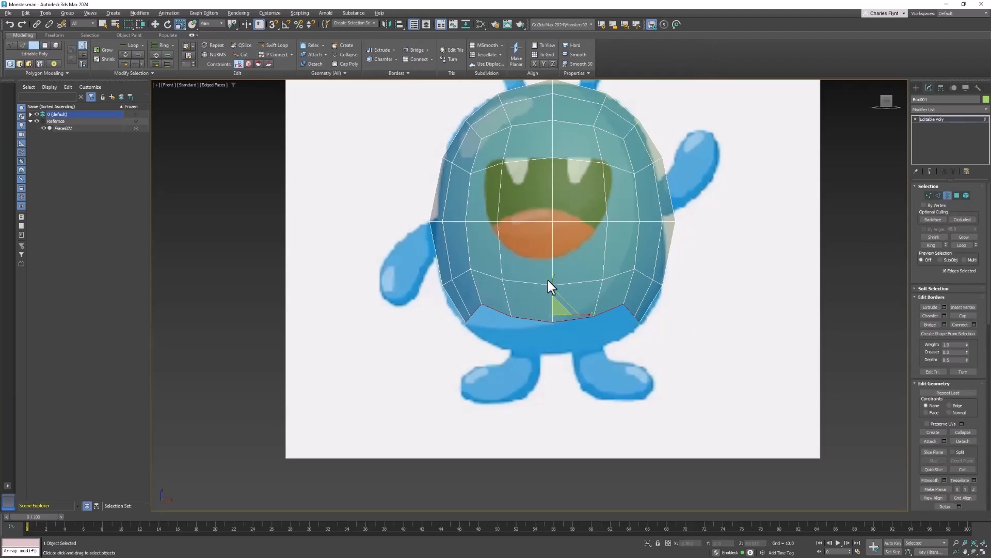
drag(549, 280, 542, 343)
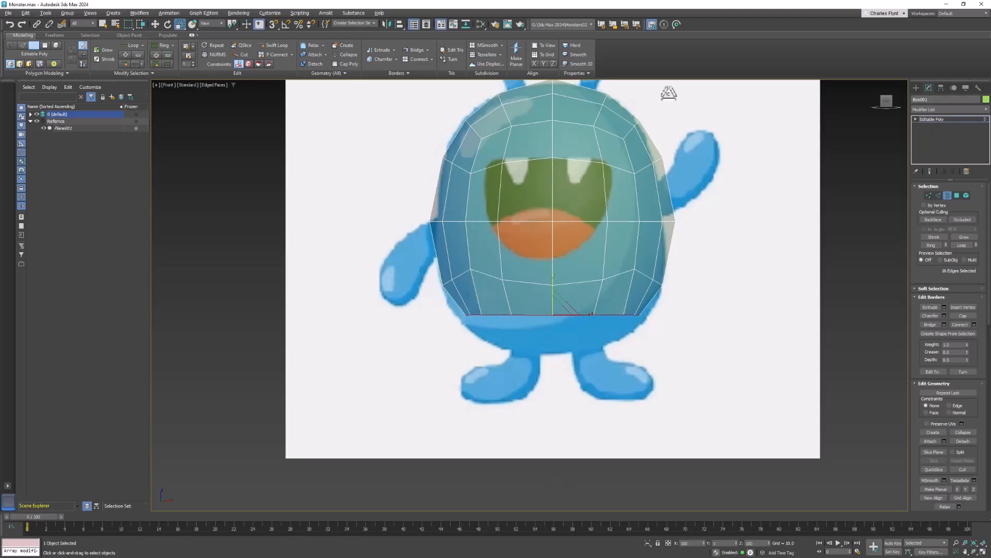
- Extend the bottom border down to the reference's feet as new polygons, and scale it outward to widen the base
click(154, 24)
shift+drag(549, 289, 551, 374)
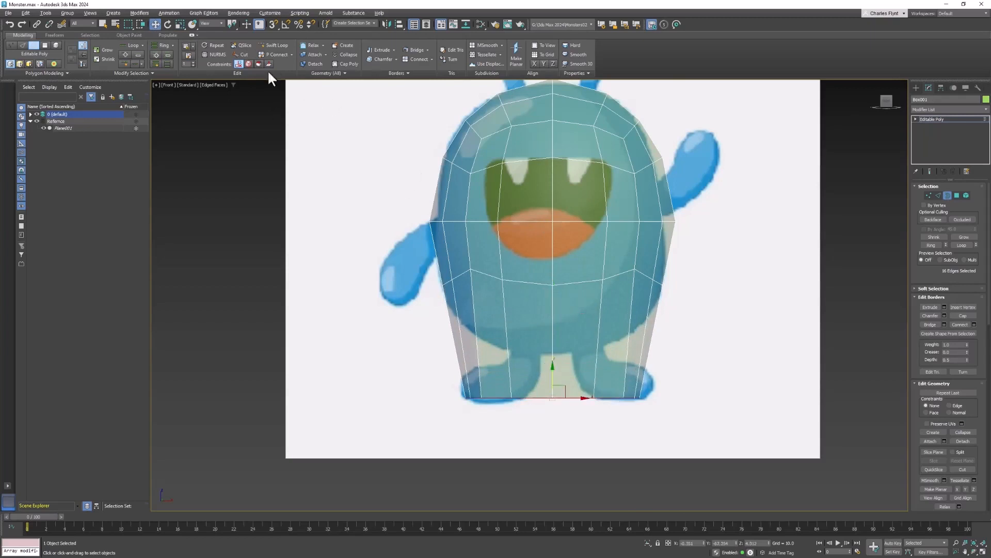
click(180, 24)
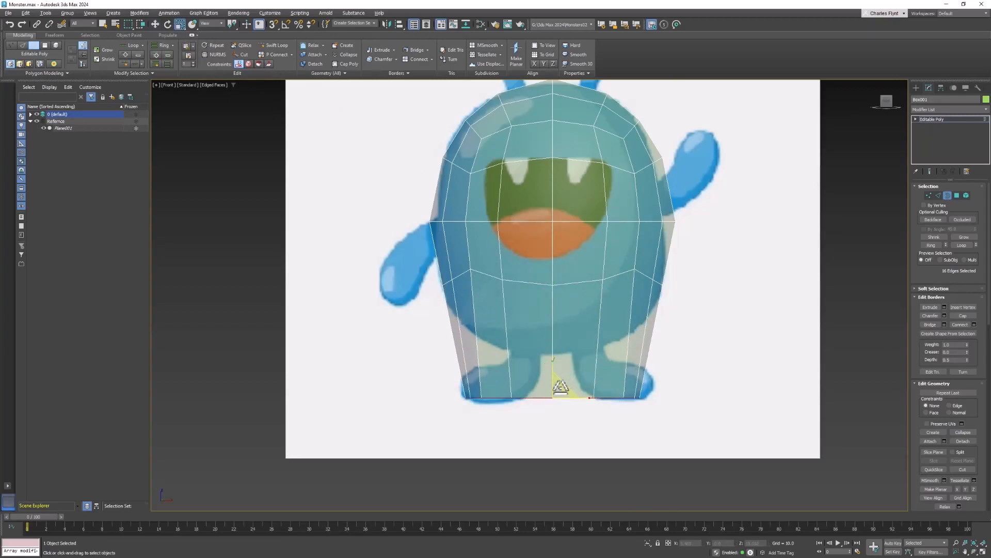
drag(561, 386, 580, 380)
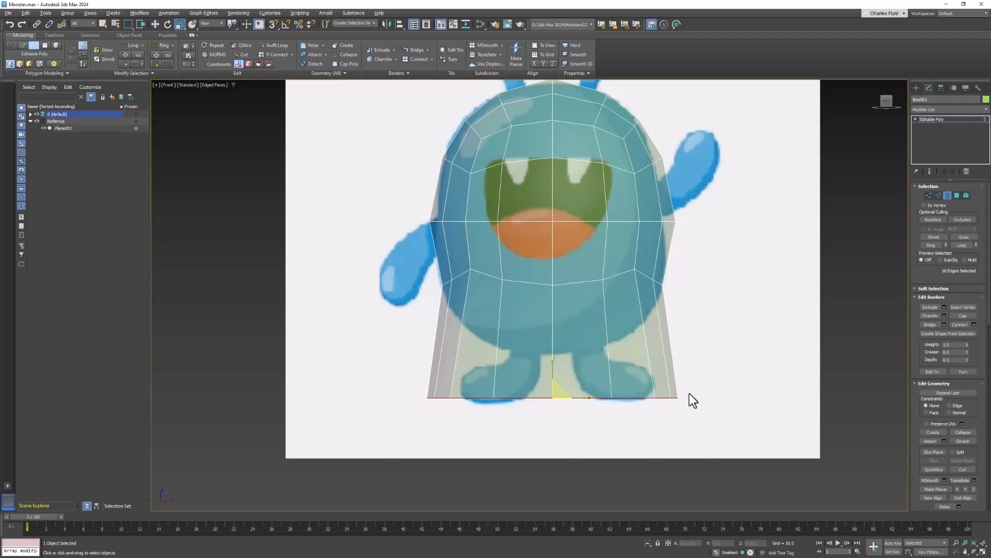
- Add a ring of polygons inward from the bottom border by scaling it in, and adjust the shape of the underside opening
mouse_move(701, 406)
alt+middle_down()
mouse_move(706, 343)
mouse_move(692, 372)
mouse_move(698, 393)
mouse_move(712, 395)
alt+middle_up()
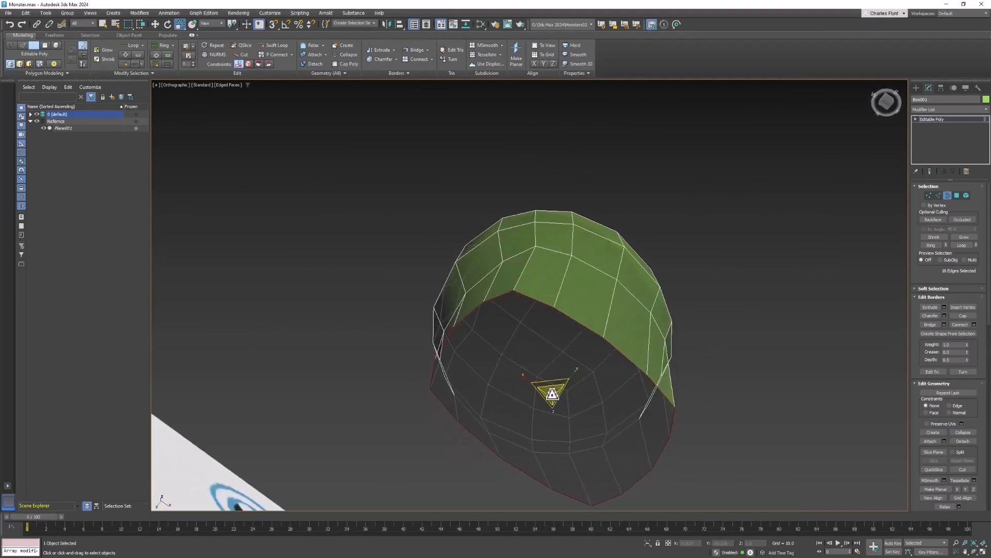
drag(551, 393, 538, 422)
alt+middle_drag(538, 422, 578, 432)
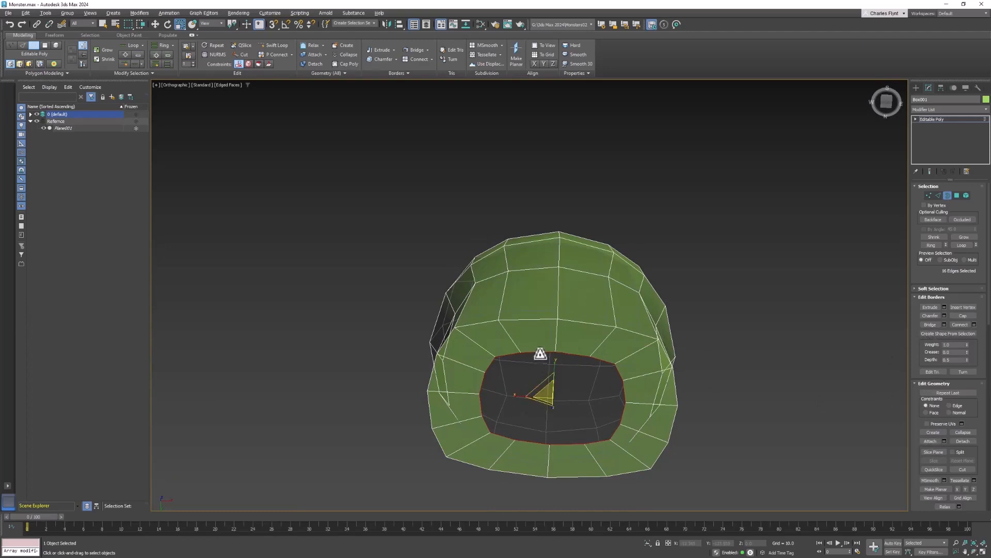
drag(540, 354, 537, 414)
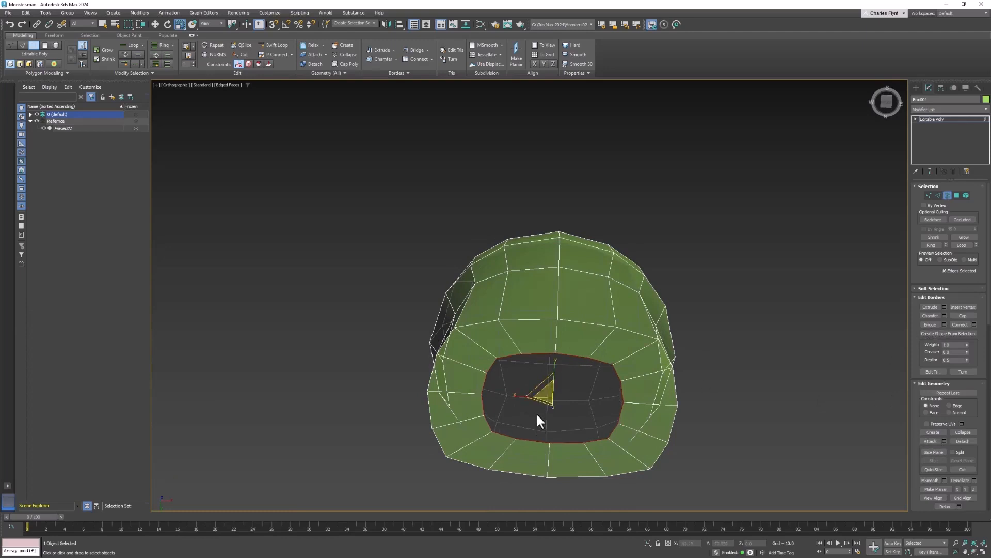
- Bridge the two central edges on one side of the underside opening to the two facing edges
click(938, 195)
click(541, 353)
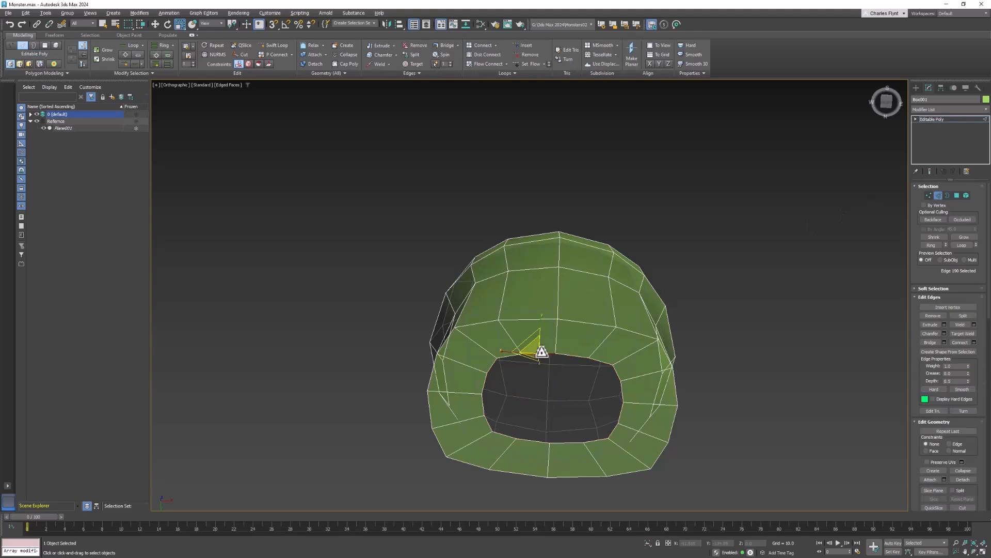
click(537, 439)
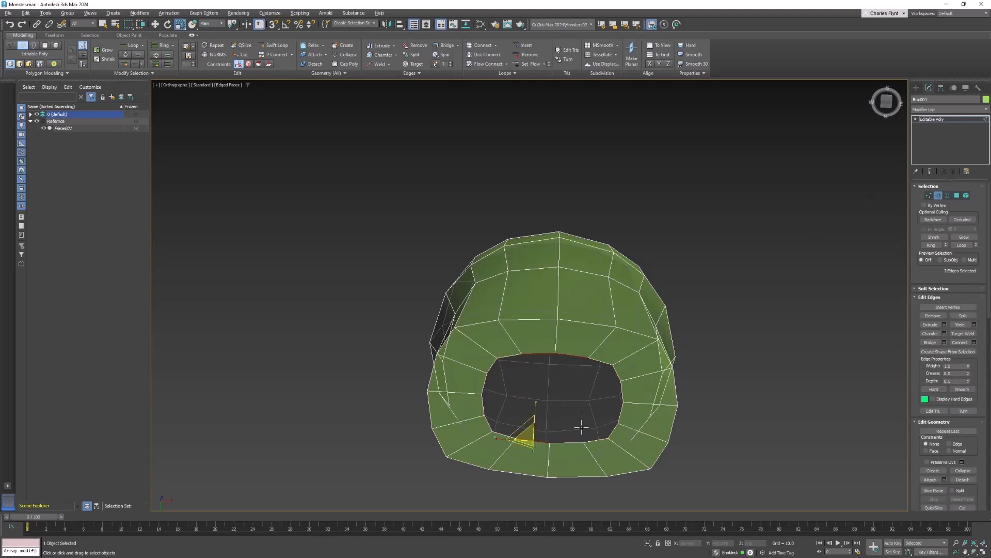
ctrl+click(571, 442)
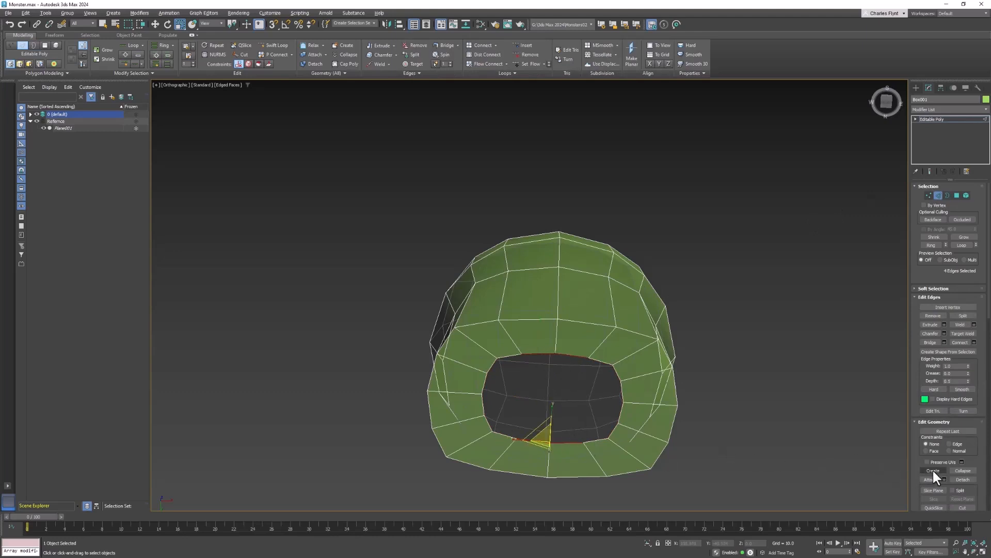
click(928, 341)
- Bridge the facing edge pairs on both sides of the central strip across the underside opening
click(510, 356)
ctrl+click(509, 437)
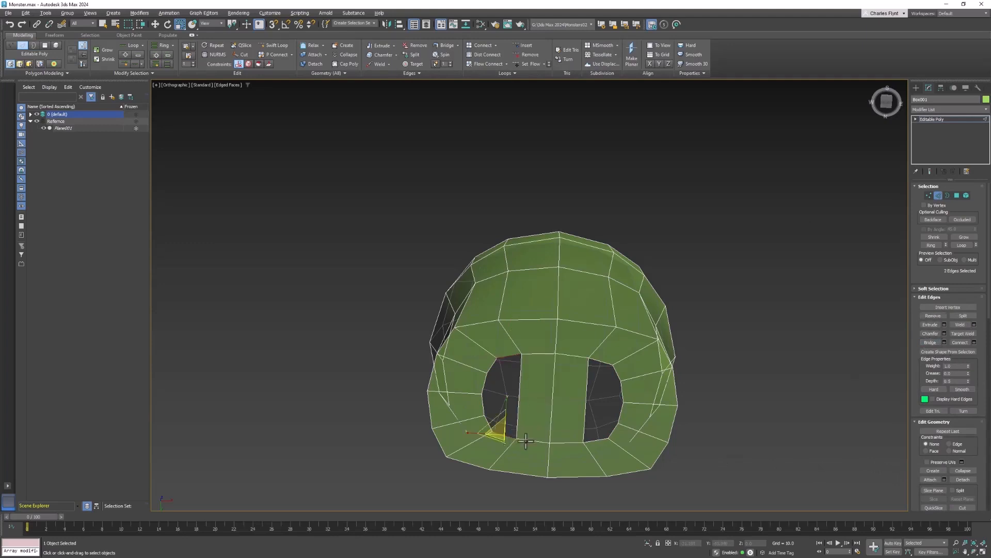
click(931, 341)
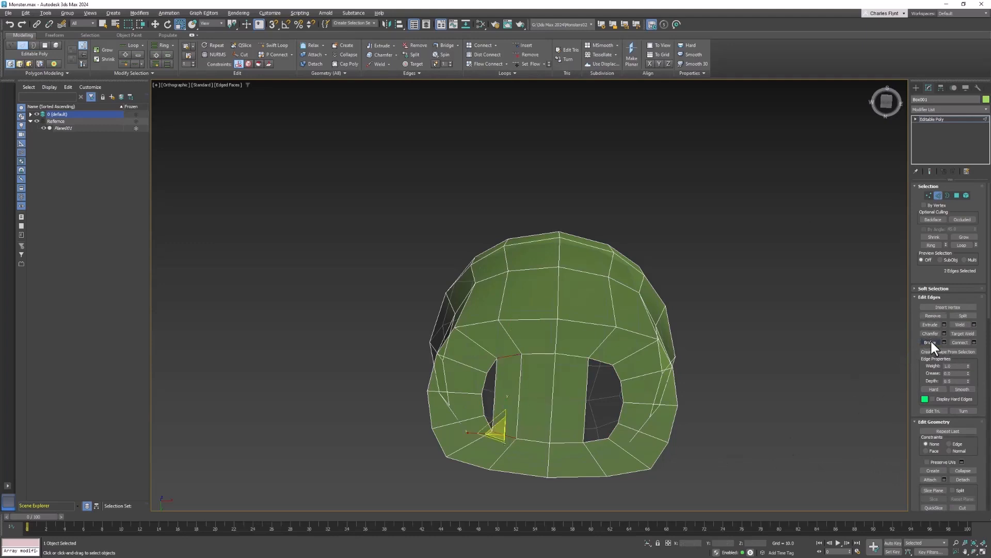
click(601, 361)
ctrl+click(596, 439)
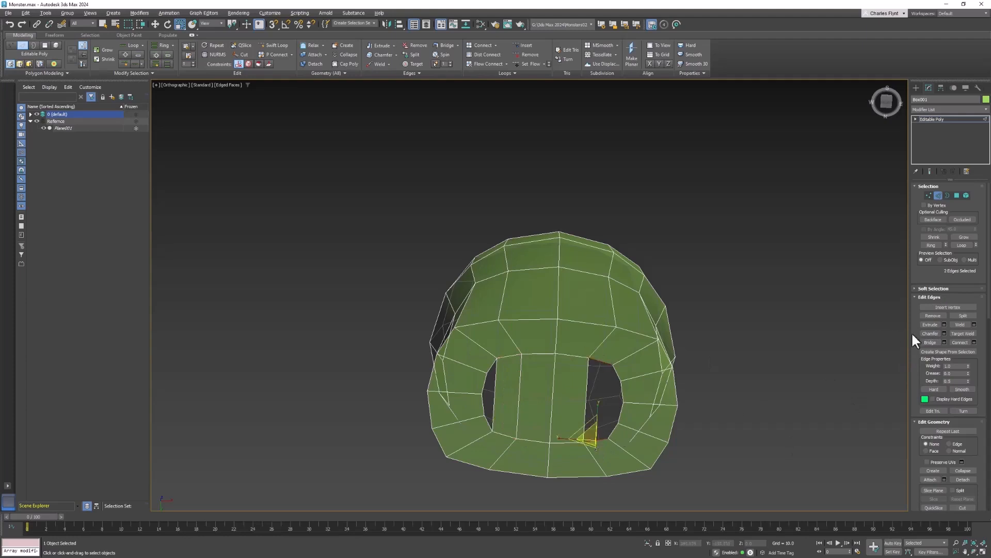
click(929, 343)
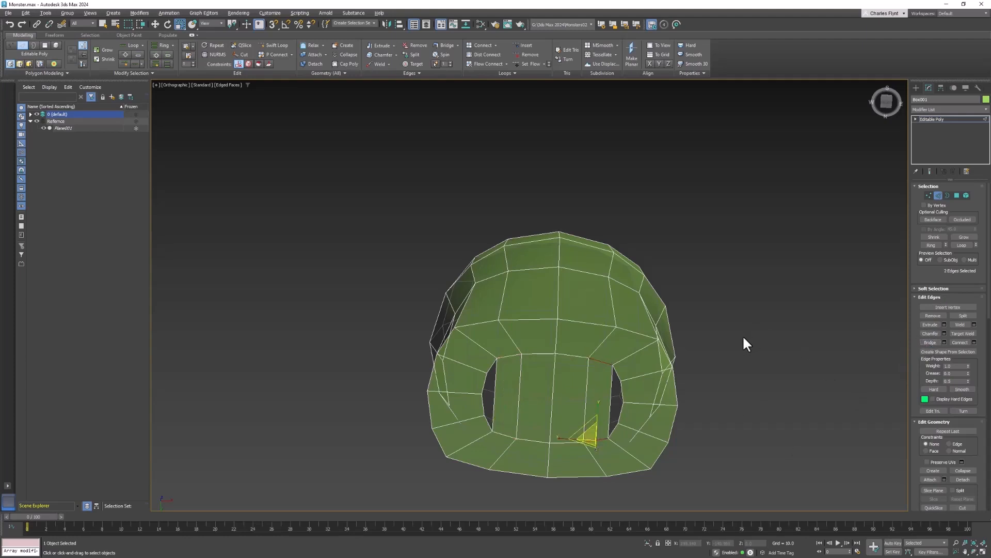
- Insert an edge loop with Swift Loop across the middle of the bridged underside polygons
middle_drag(745, 344, 780, 278)
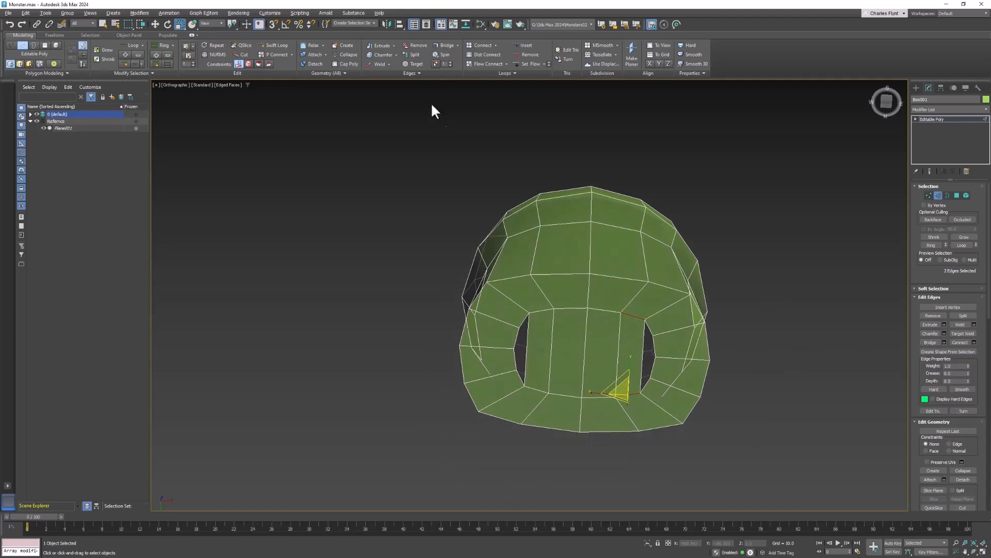
click(273, 44)
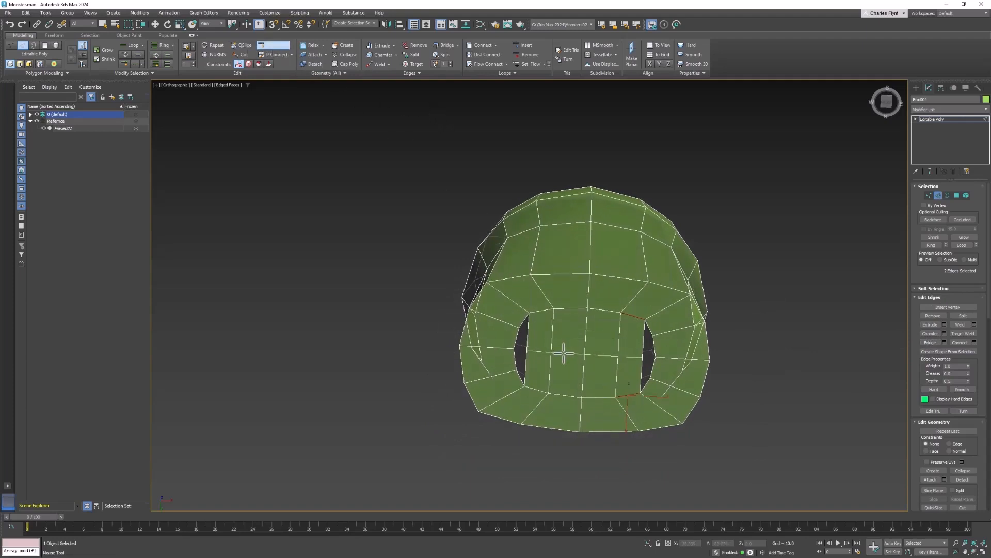
click(564, 353)
key(w)
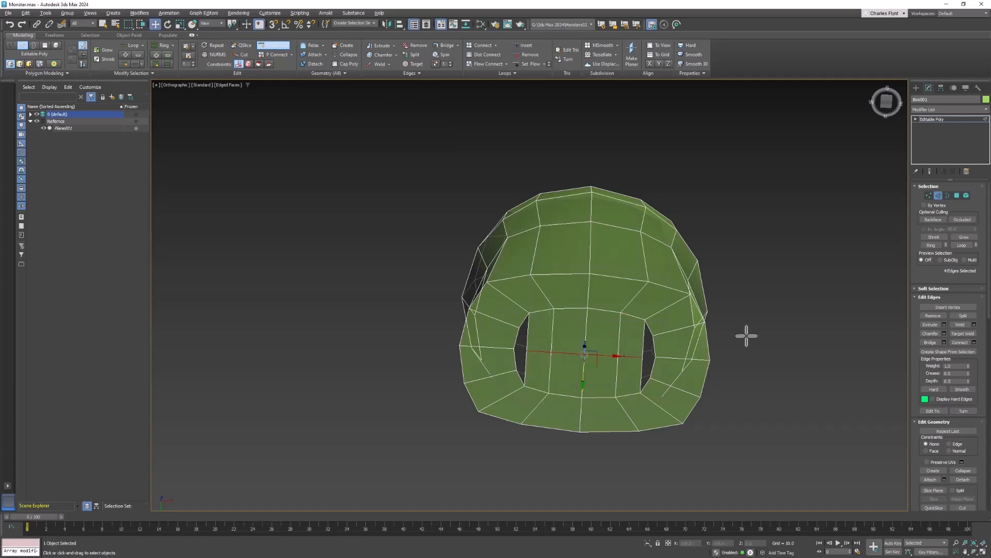
- Select the borders of the two remaining side holes in the underside and cap them
scroll(745, 333, up, 3)
middle_drag(745, 333, 792, 283)
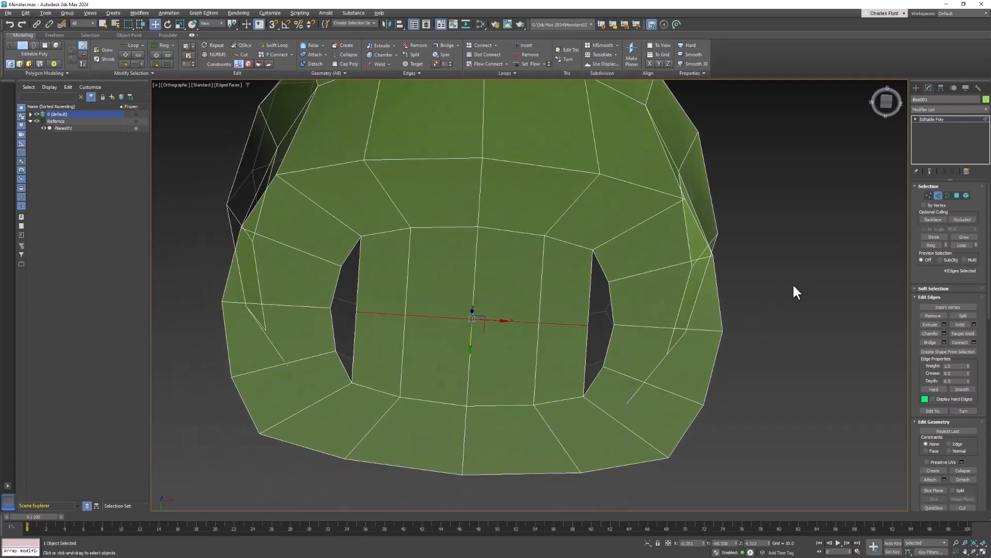
ctrl+click(929, 196)
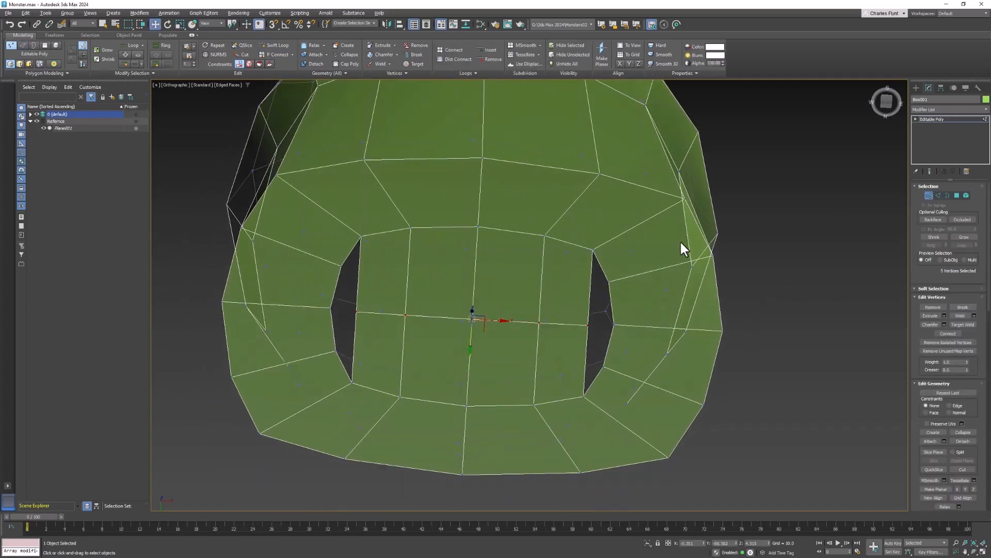
middle_drag(681, 243, 758, 319)
click(953, 195)
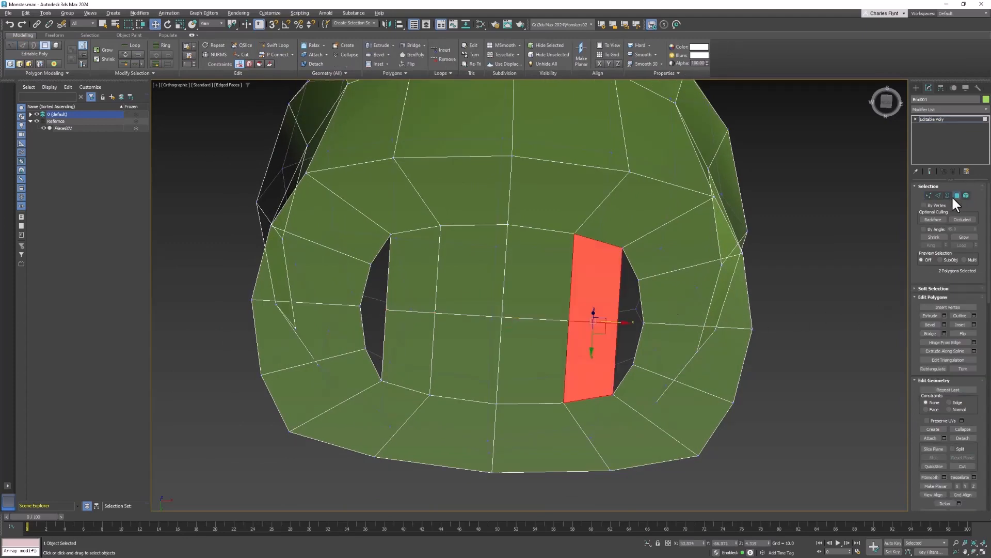
click(949, 196)
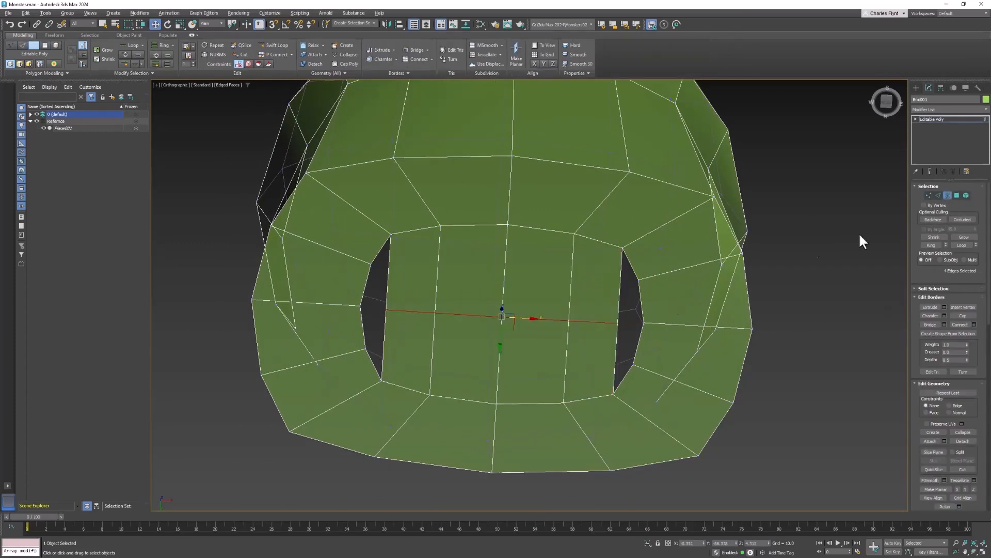
click(633, 266)
ctrl+click(386, 265)
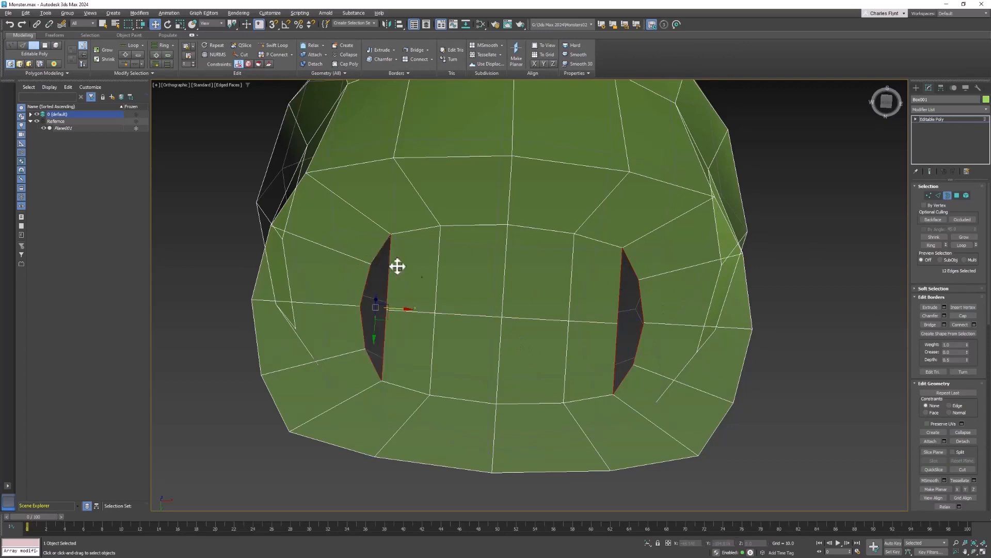
right_click(559, 261)
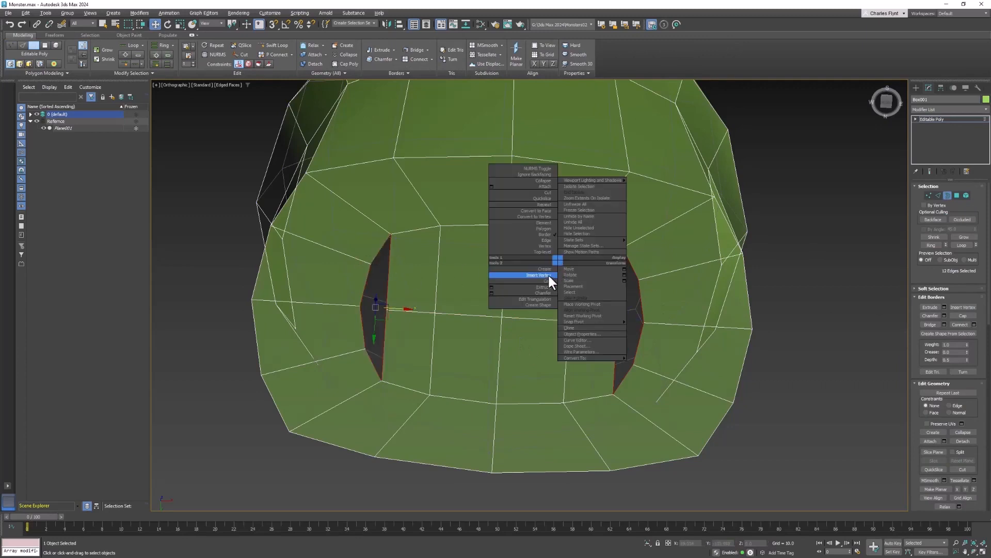
click(548, 280)
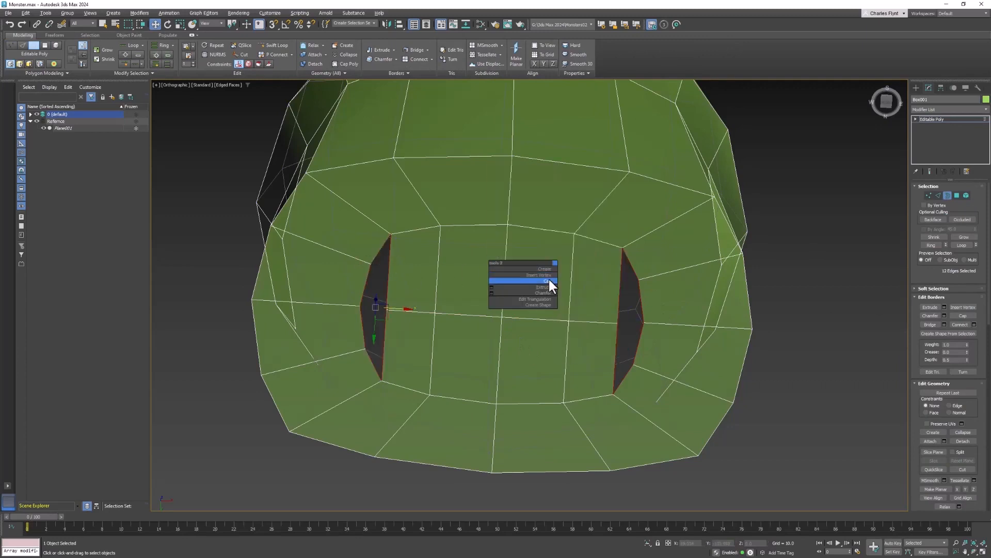
- Connect the two middle vertices across each capped side polygon of the underside, extending the central edge line on both sides
click(928, 195)
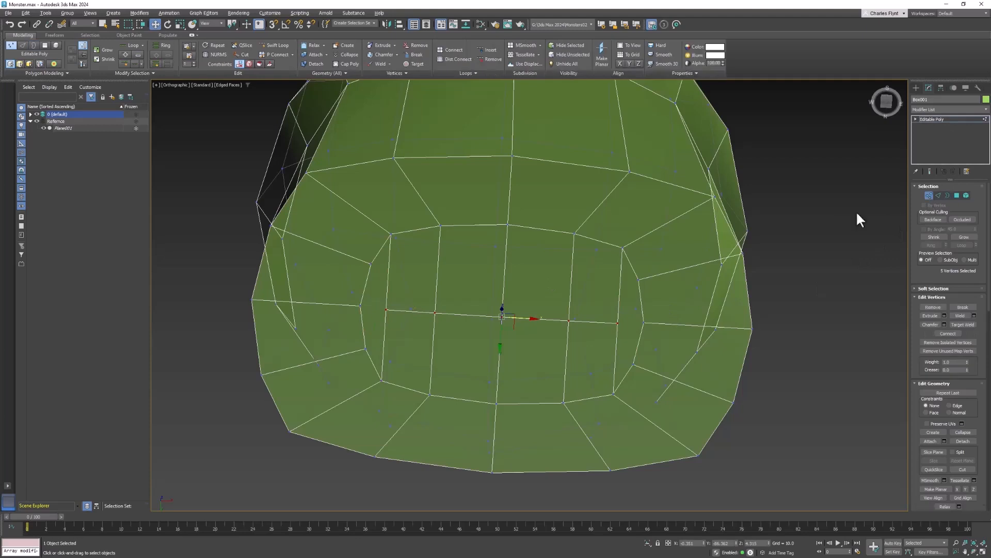
click(643, 320)
ctrl+click(618, 323)
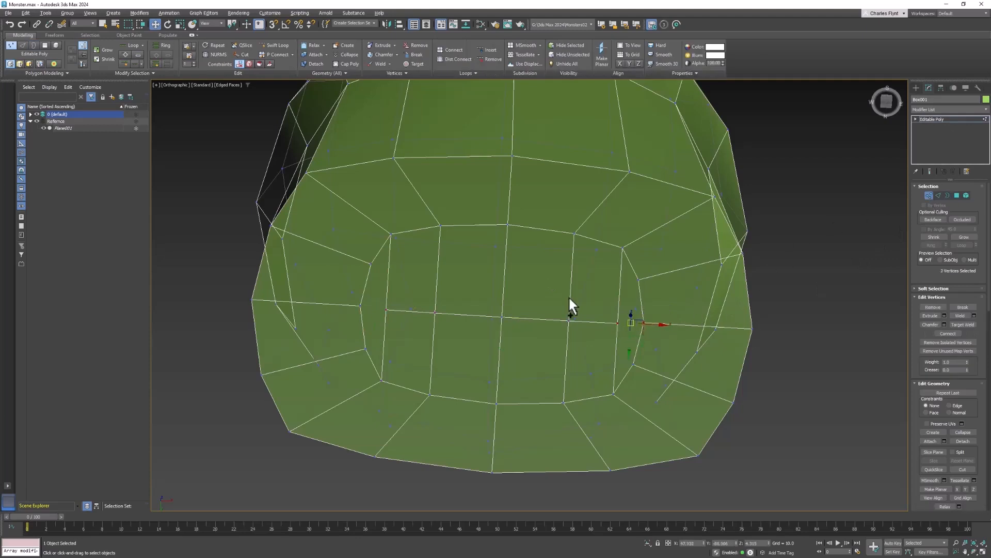
right_click(458, 231)
click(446, 254)
click(363, 306)
click(387, 309)
right_click(443, 271)
click(434, 294)
- Insert a horizontal Swift Loop around the lower body at the height of the reference character's feet
middle_drag(542, 295, 624, 331)
scroll(621, 344, down, 2)
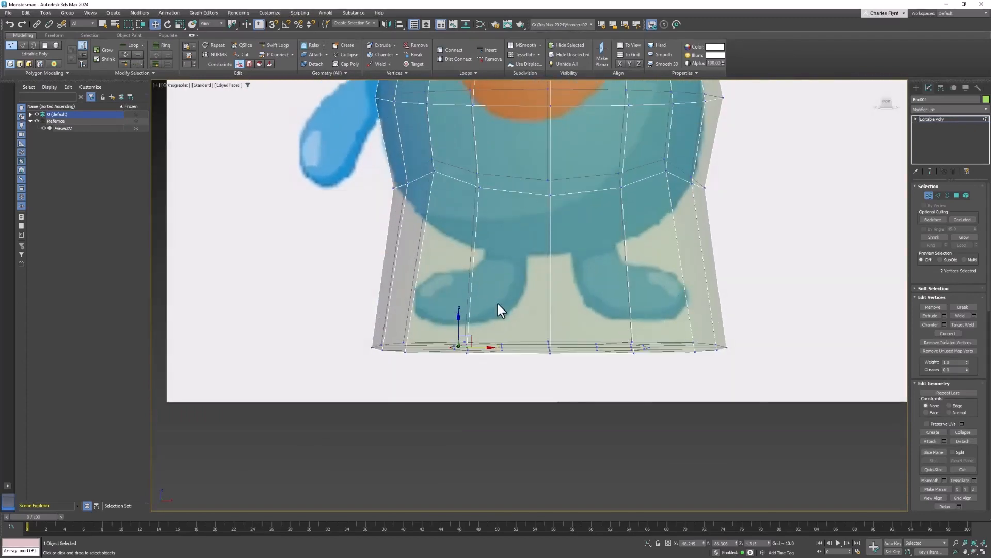
click(275, 45)
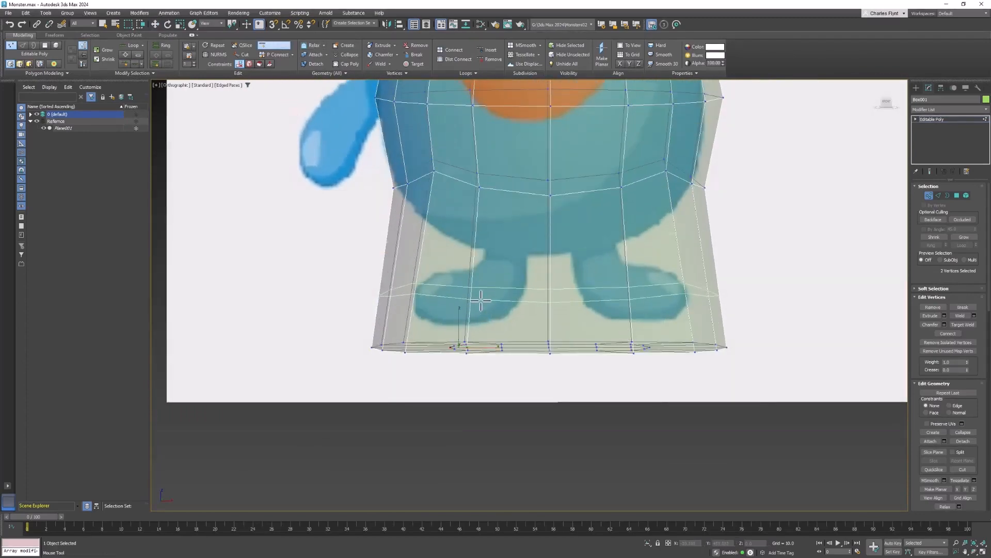
click(486, 285)
alt+middle_drag(486, 285, 591, 326)
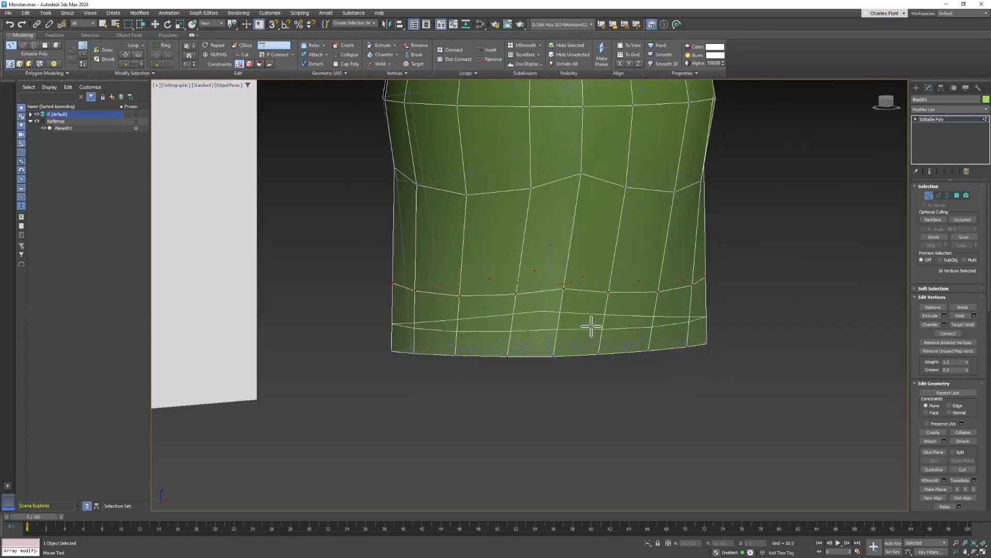
right_click(818, 235)
- Select four pairs of adjacent polygons in the bottom band, one pair each on the front, back and two sides
click(957, 195)
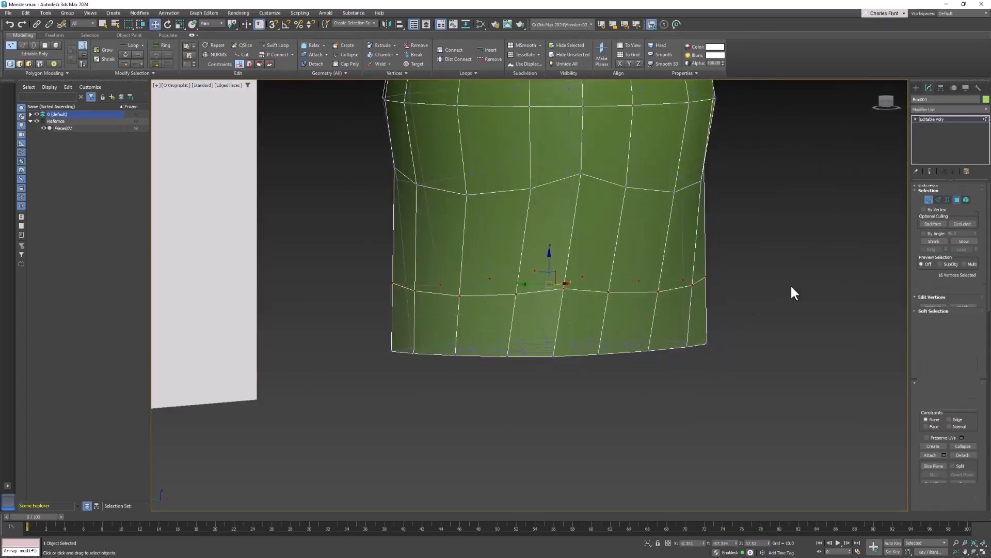
click(534, 321)
ctrl+click(580, 315)
alt+middle_drag(620, 316, 637, 348)
click(656, 336)
ctrl+click(599, 343)
ctrl+click(500, 367)
ctrl+click(441, 356)
mouse_move(441, 356)
alt+middle_down()
mouse_move(506, 351)
mouse_move(506, 361)
mouse_move(436, 367)
alt+middle_up()
ctrl+click(388, 369)
ctrl+click(349, 356)
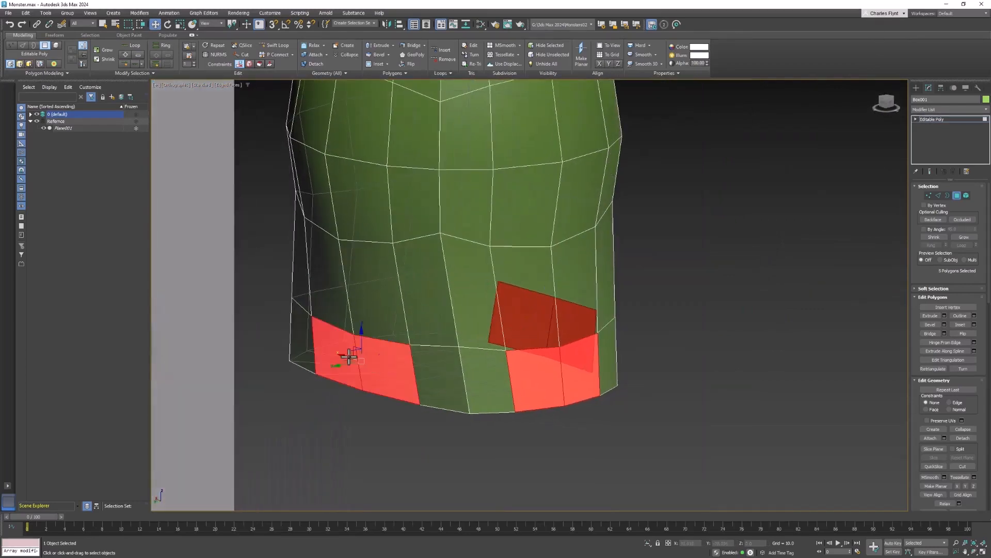
alt+middle_drag(643, 308, 553, 333)
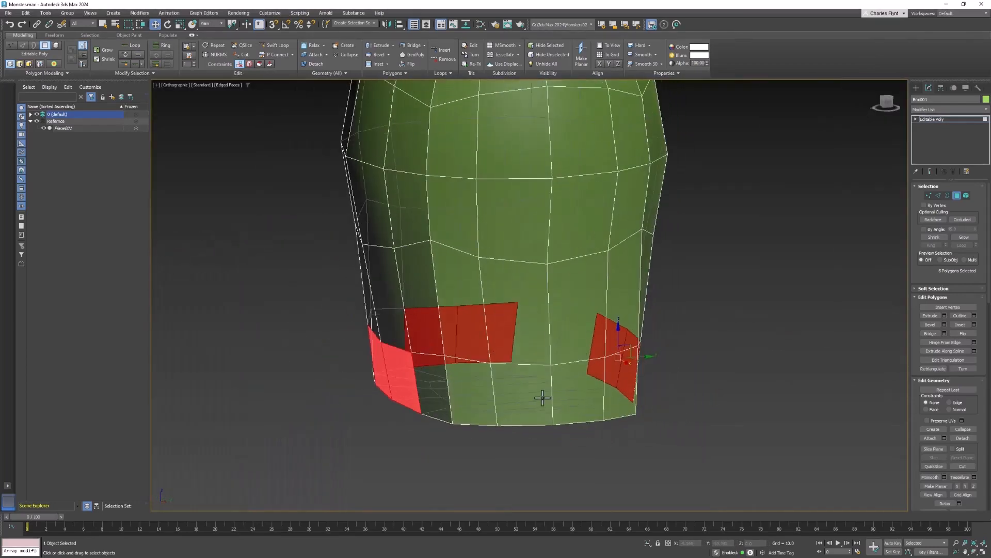
ctrl+click(522, 392)
ctrl+click(577, 389)
- Try to extrude the eight selected bottom-band polygons outward to form four stubs around the body
scroll(577, 390, down, 4)
alt+middle_drag(575, 390, 683, 368)
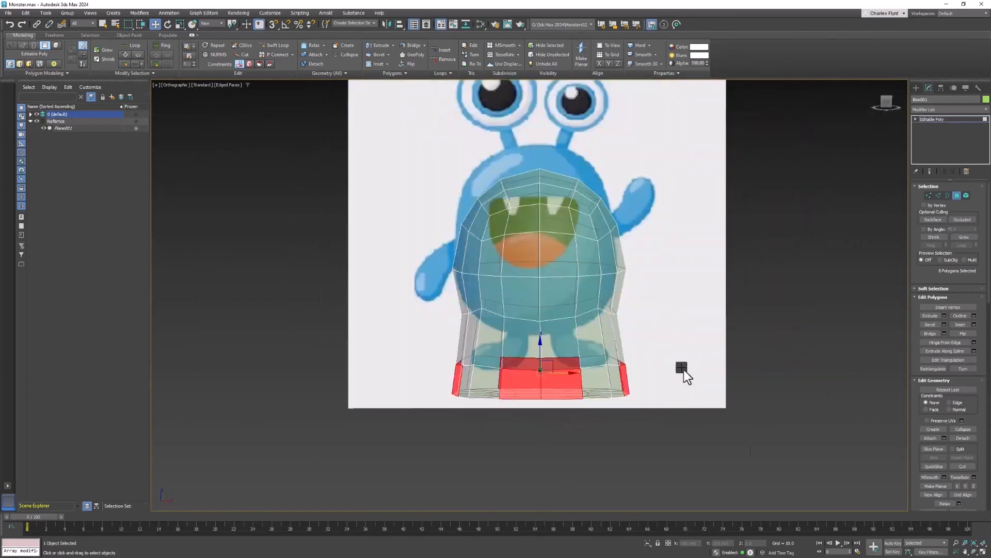
right_click(681, 367)
click(671, 387)
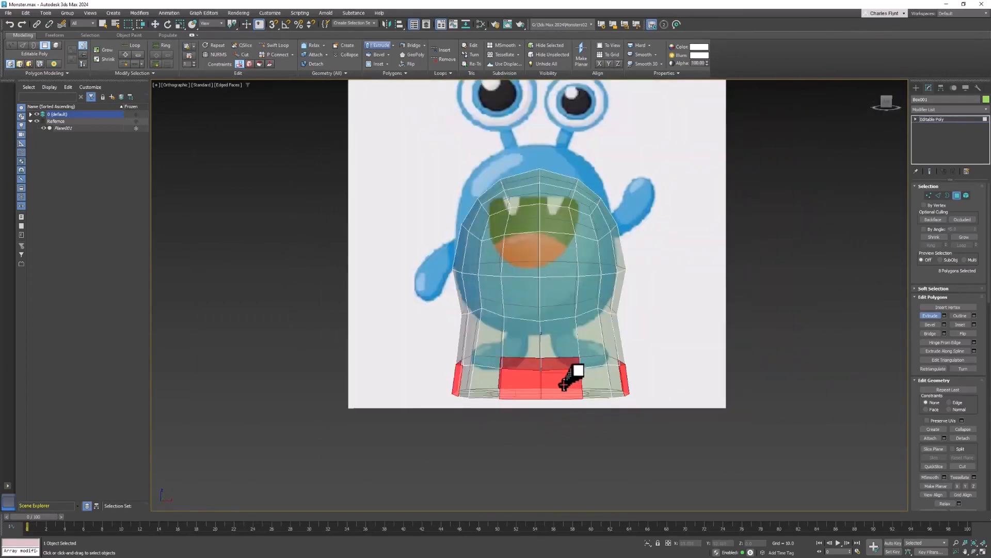
drag(575, 377, 611, 330)
alt+middle_drag(611, 331, 581, 368)
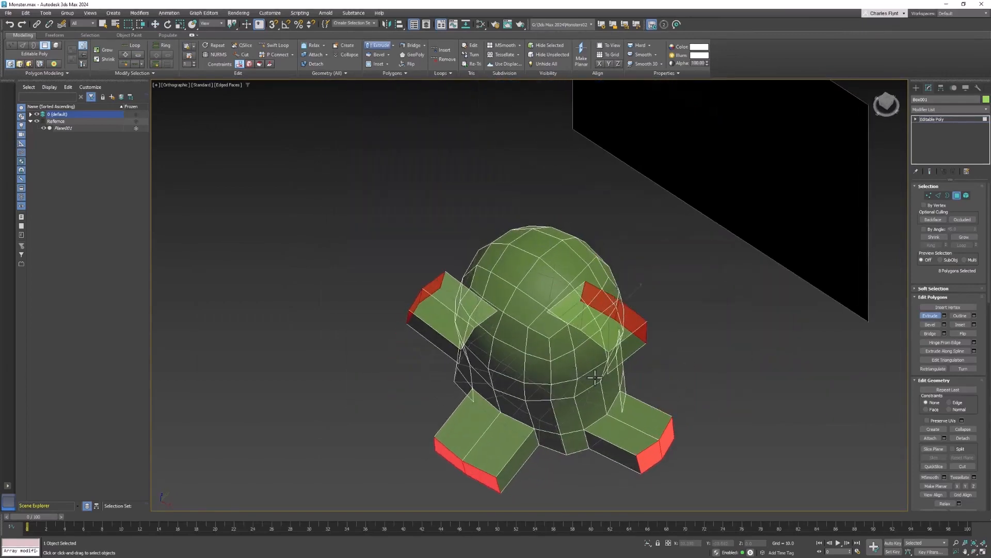
- Undo the extrusion of the four stubs and the most recent polygon selections
key(ctrl+z)
key(ctrl+z)
key(ctrl+z)
key(ctrl+z)
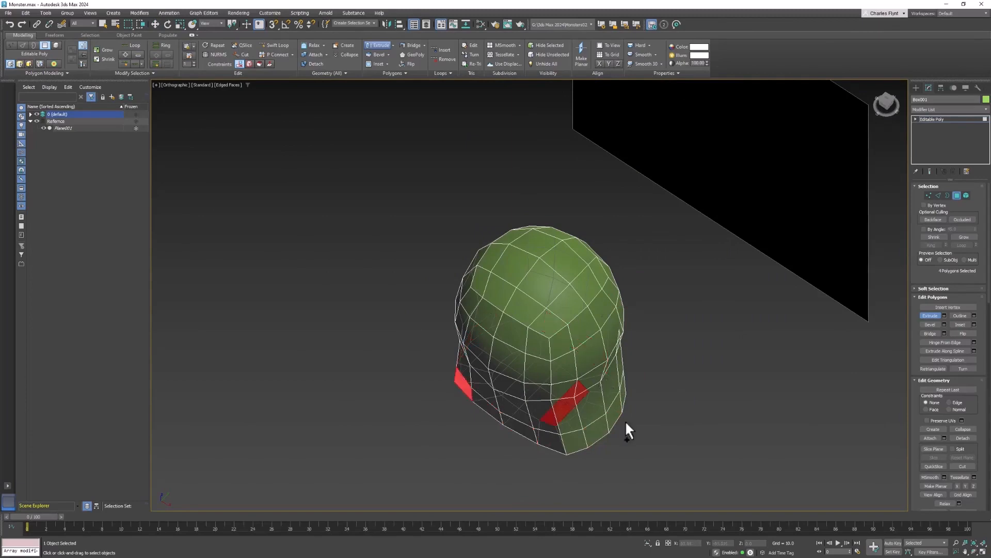
- Examine how the body mesh and its lower band align with the reference character in the front view
alt+middle_drag(625, 420, 673, 370)
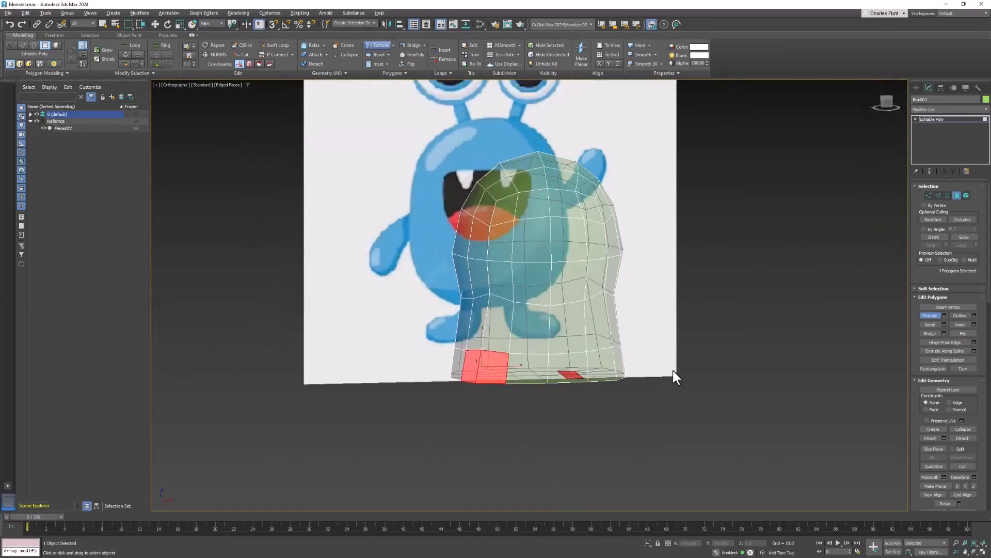
key(f)
scroll(690, 384, up, 1)
middle_drag(677, 251, 677, 407)
scroll(690, 384, down, 3)
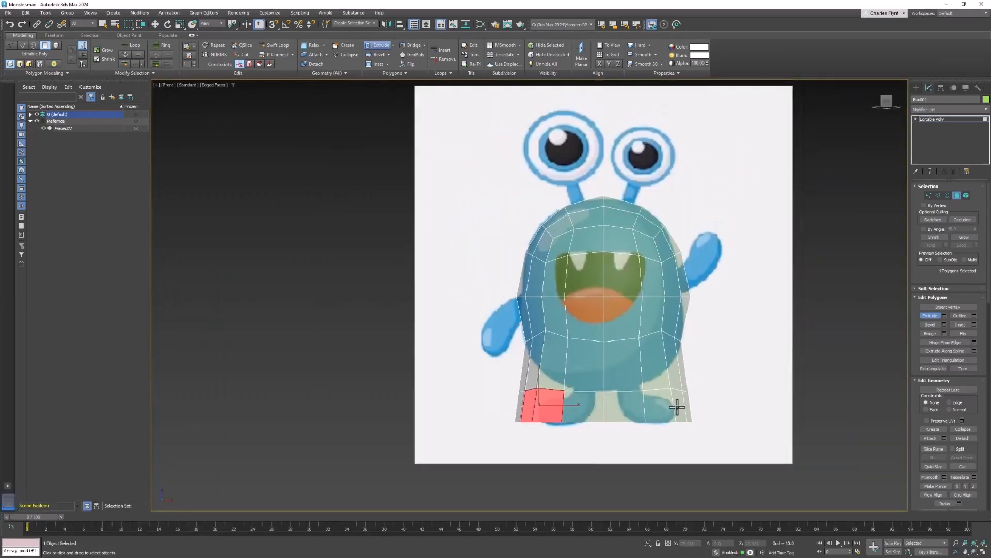
middle_drag(582, 312, 484, 341)
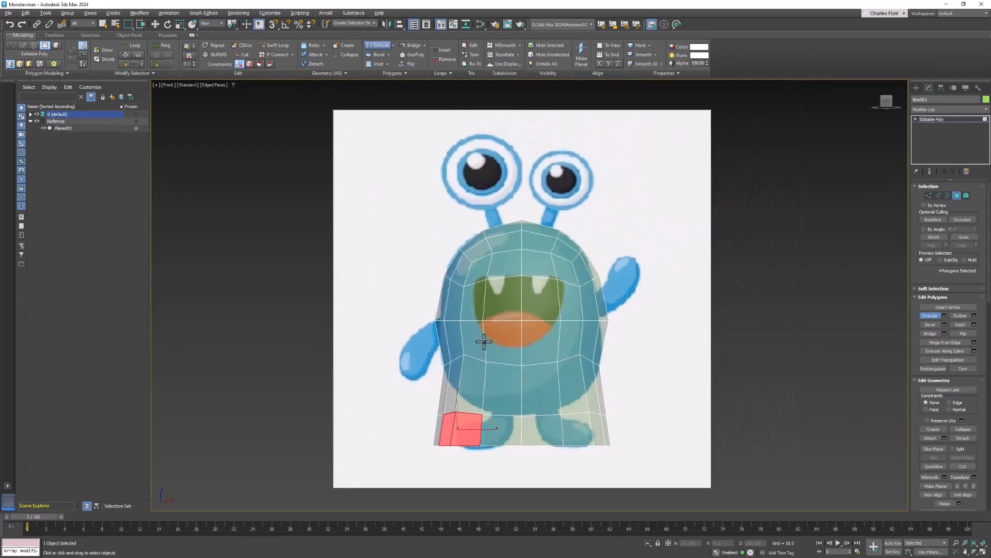
scroll(591, 289, up, 2)
middle_drag(593, 290, 616, 268)
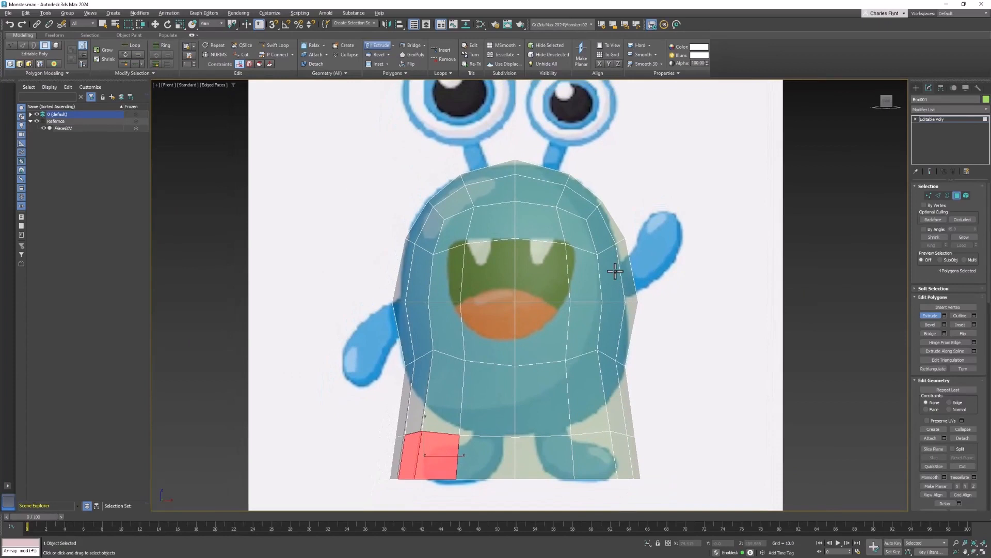
middle_drag(579, 304, 588, 311)
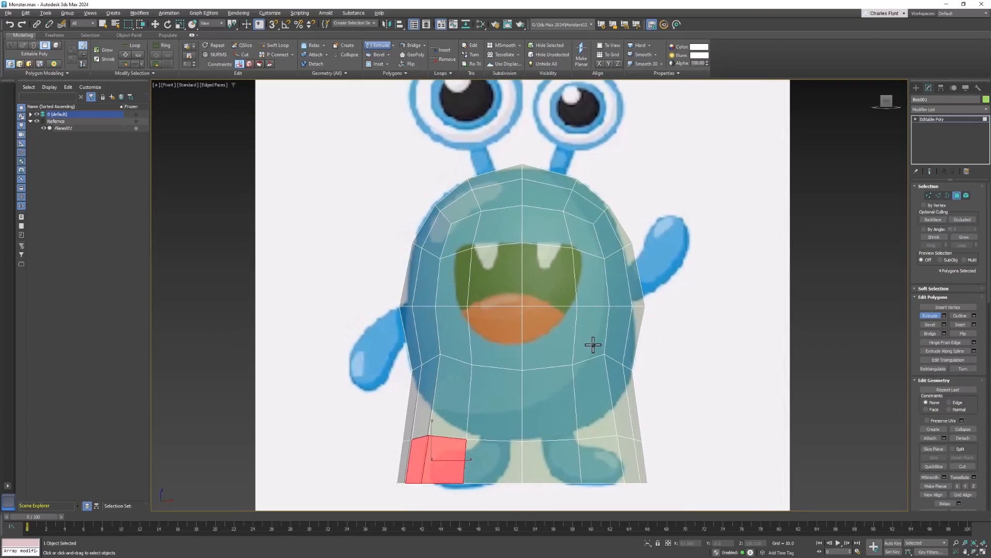